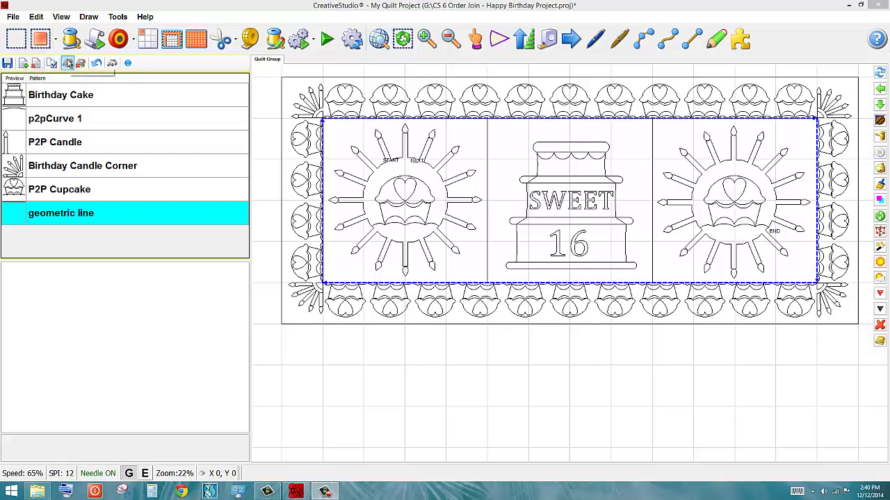
Step: Add a quilt group named Quilt Group 2 and set the grid size to 6 inches
click(68, 64)
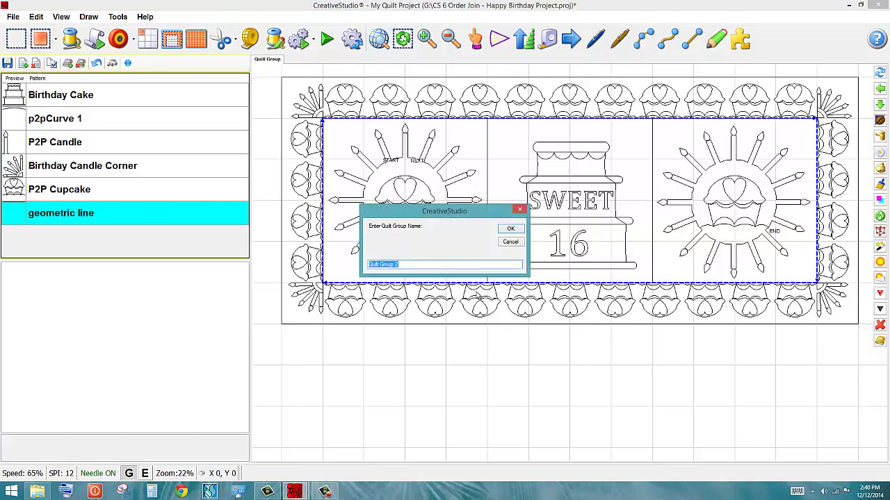
click(510, 229)
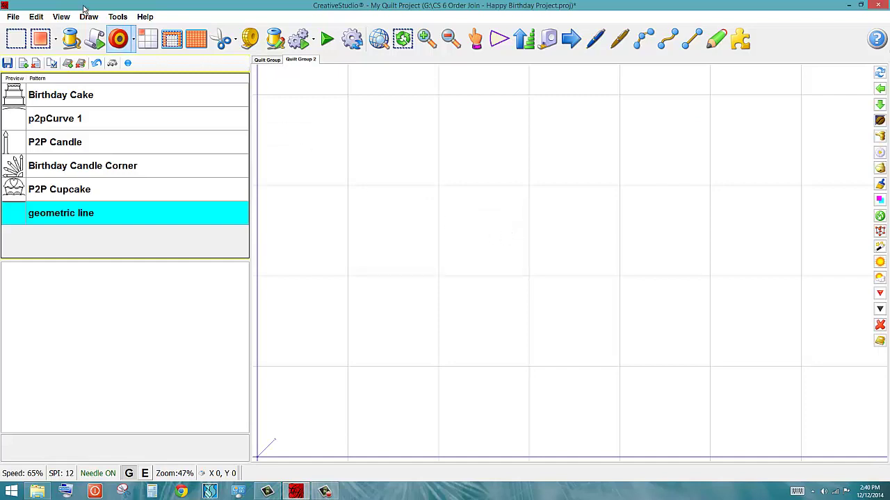
click(62, 16)
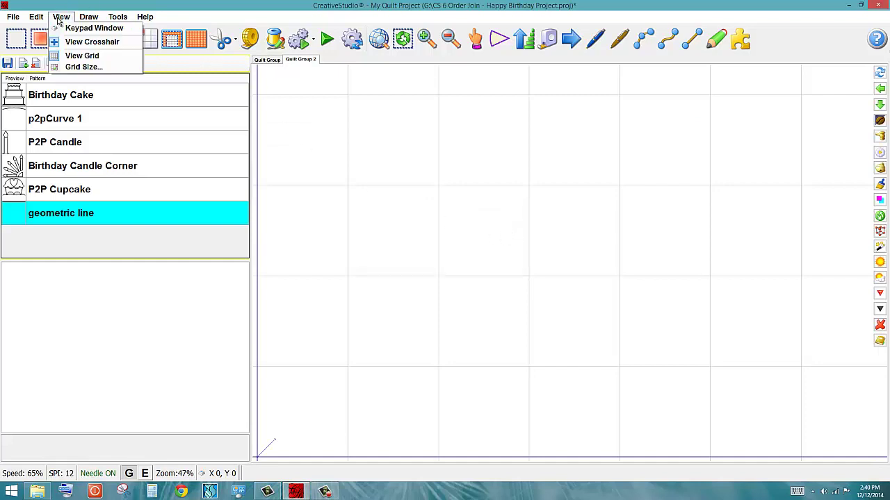
click(74, 66)
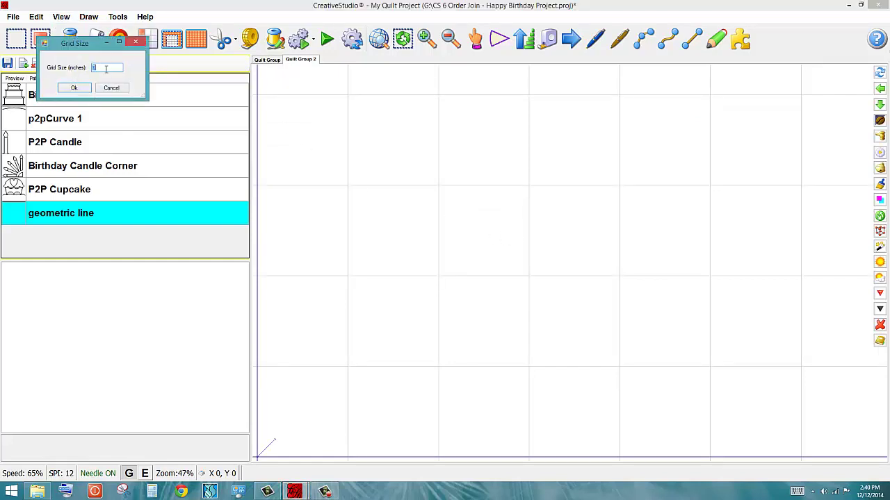
click(107, 68)
text(6)
click(73, 88)
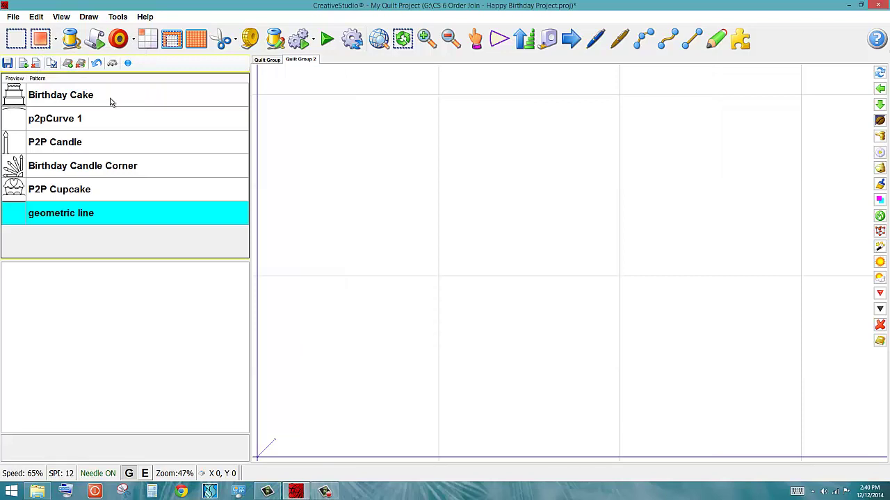
key(alt)
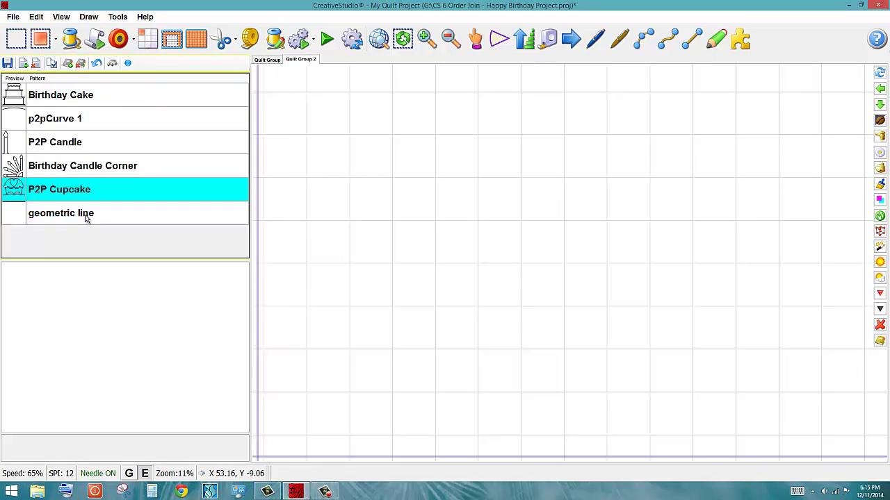
Step: Draw a closed 42 by 18 inch rectangle point to point with the geometric line pattern, snapping to the grid
click(87, 218)
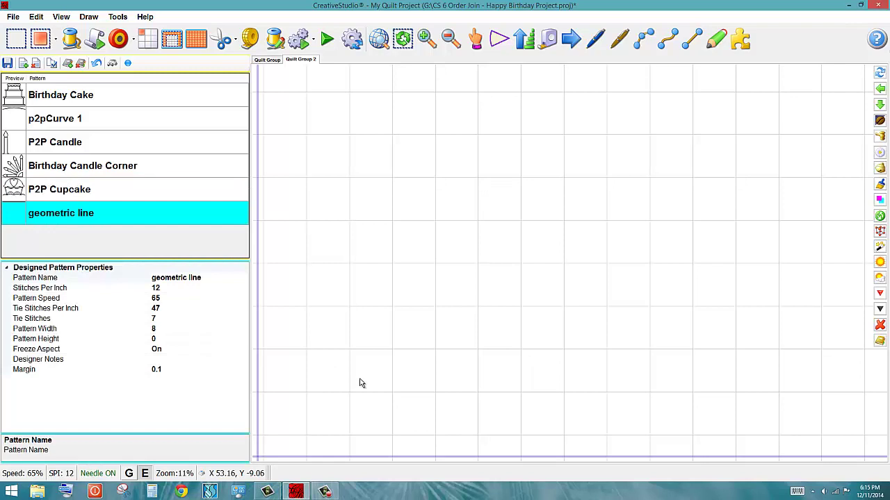
click(357, 339)
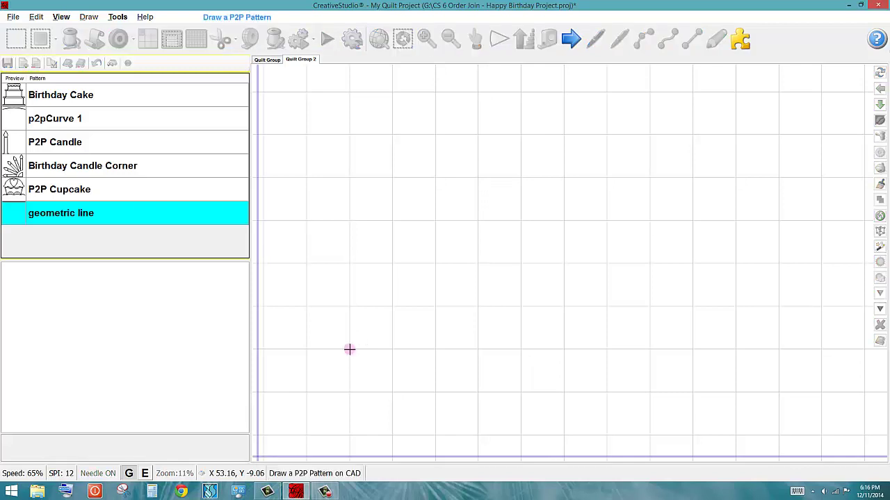
click(521, 350)
click(435, 350)
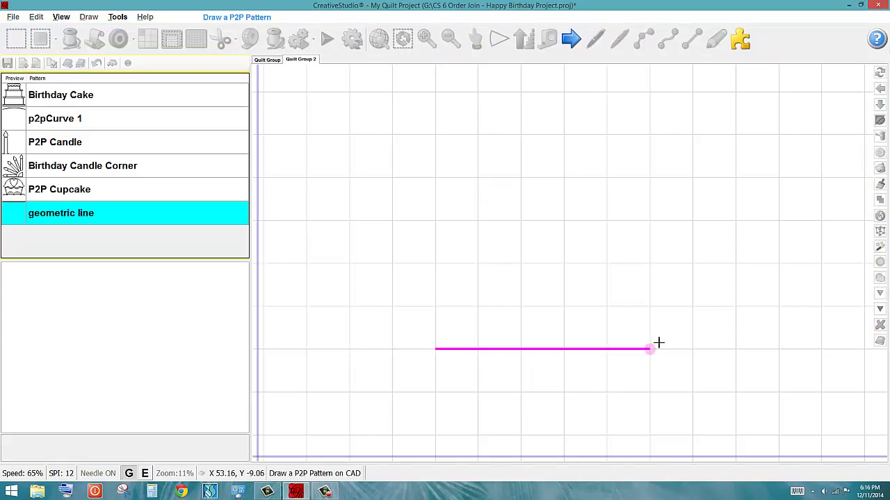
click(693, 347)
click(717, 340)
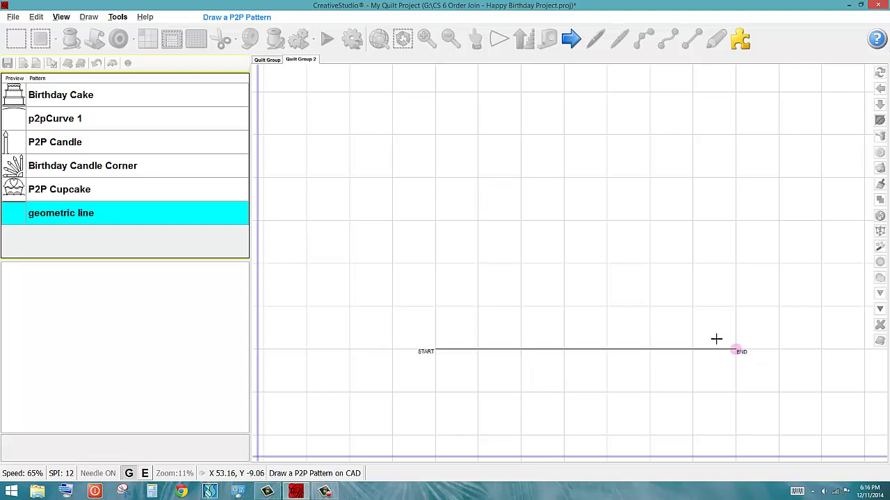
click(737, 222)
click(432, 222)
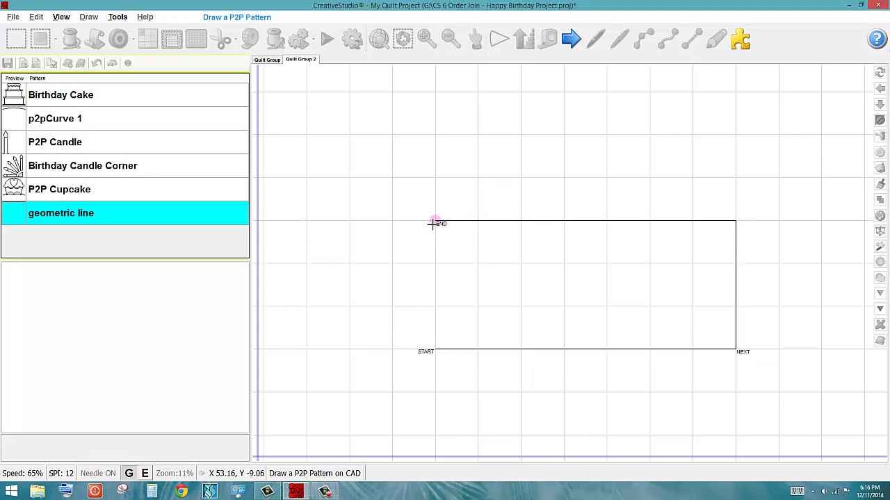
click(432, 350)
right_click(308, 354)
Step: Set the grid size to 3 inches
click(61, 16)
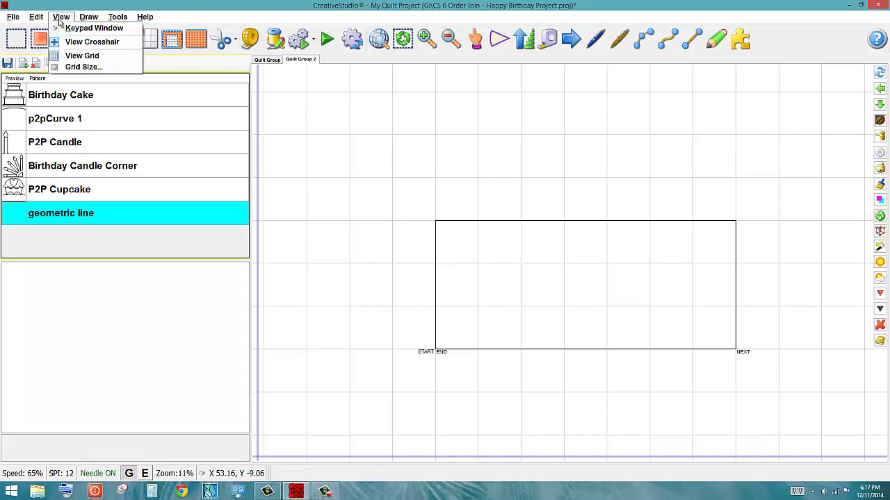
click(80, 67)
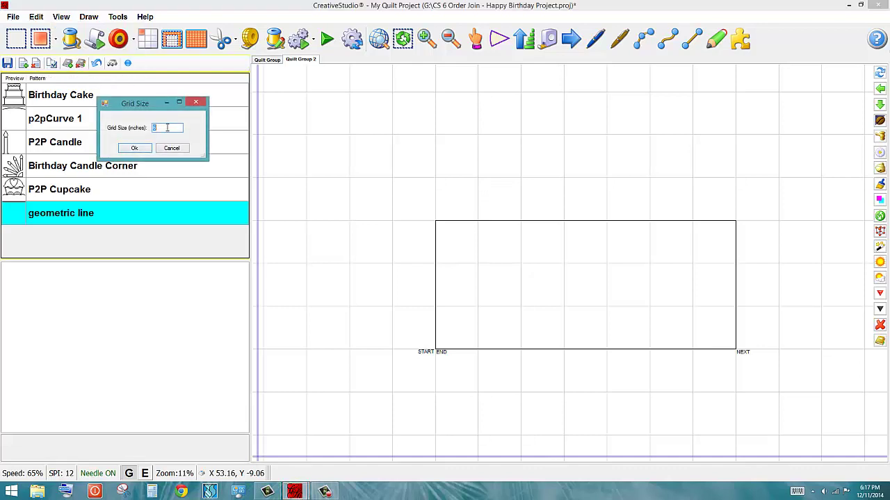
text(3)
click(136, 150)
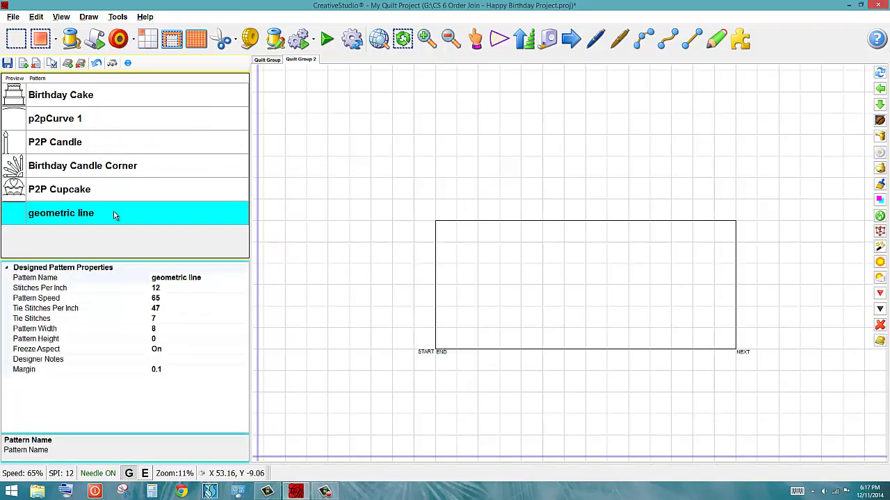
Step: Draw a 36 by 12 inch geometric line rectangle inside the outer one, inset 3 inches on every side
double_click(114, 213)
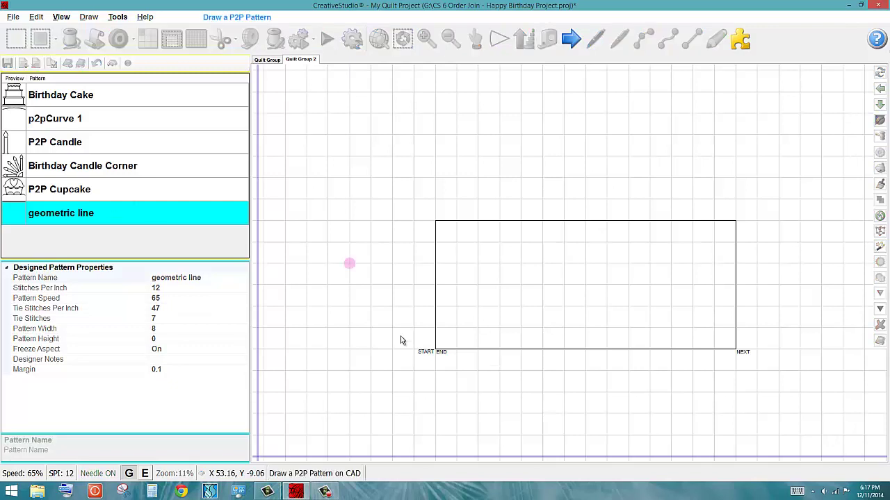
click(456, 328)
click(713, 327)
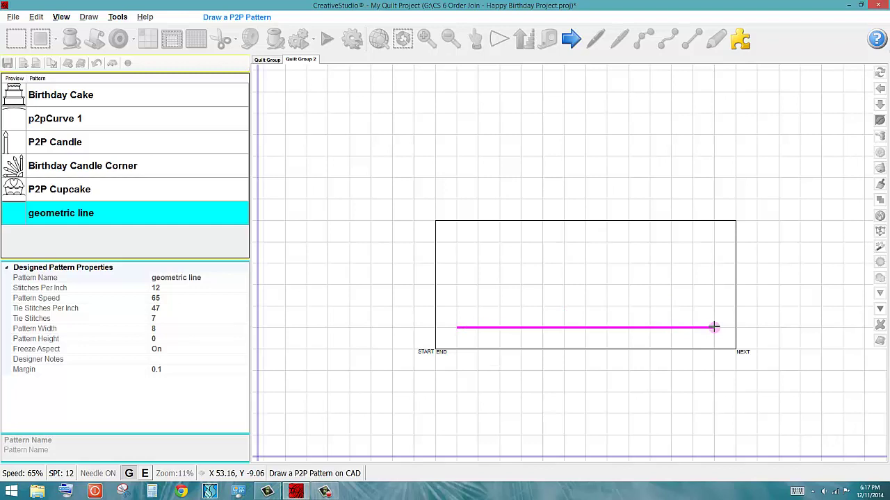
click(452, 244)
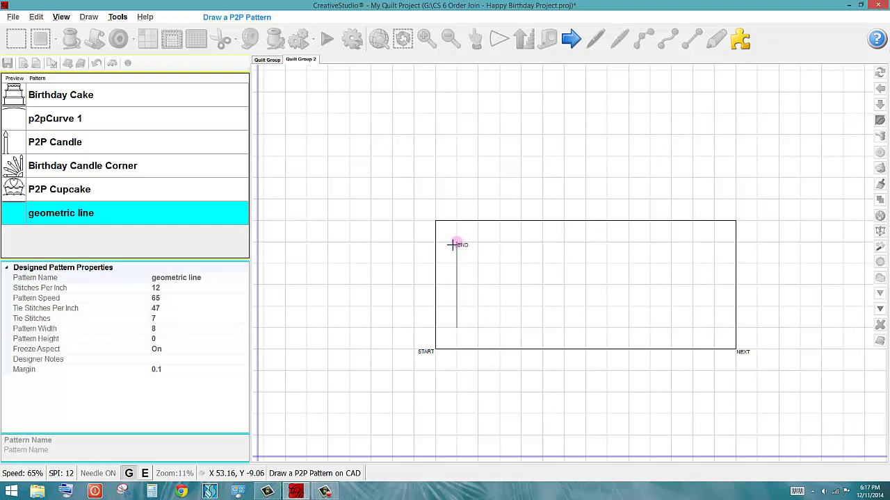
click(721, 242)
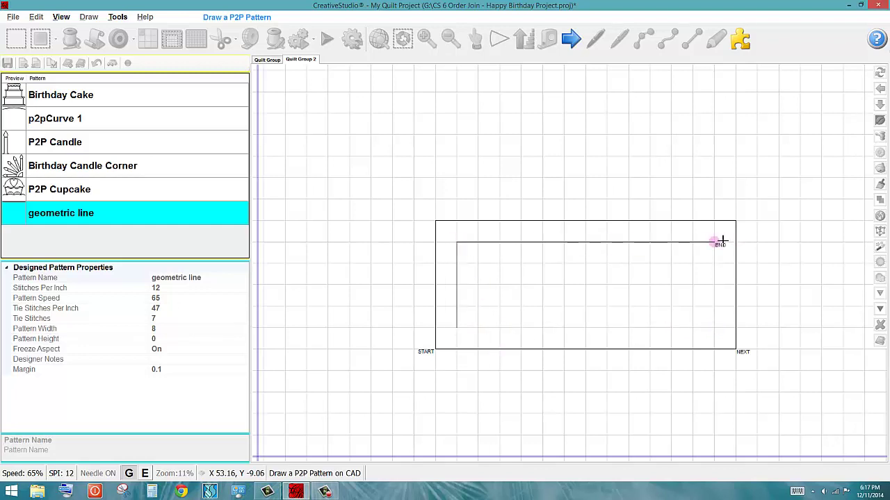
click(715, 327)
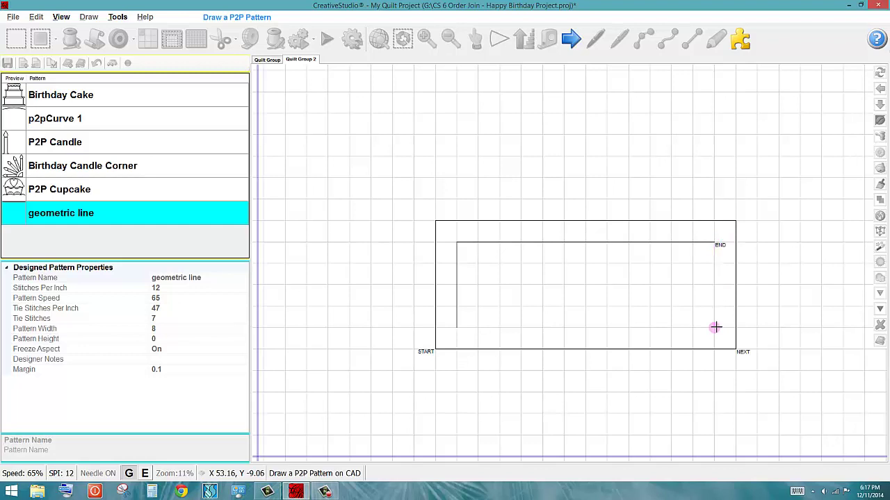
click(455, 330)
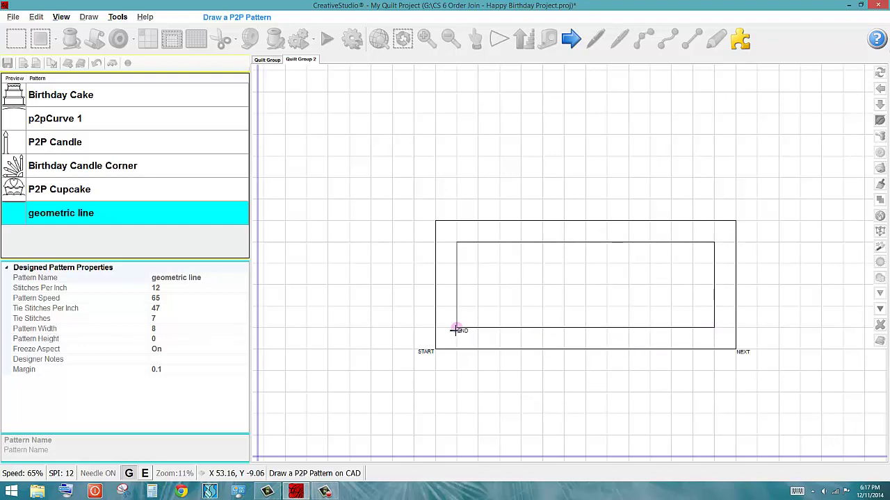
right_click(455, 331)
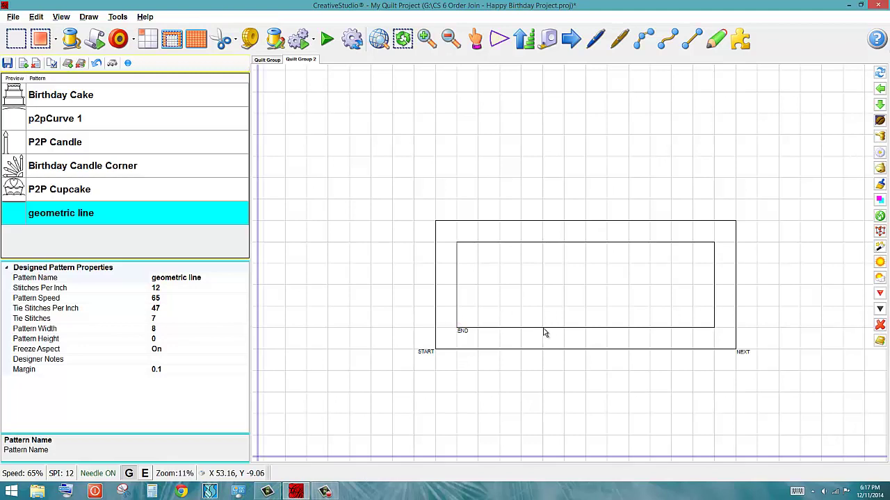
Step: Draw two vertical geometric lines across the inner rectangle, dividing it into three 12 inch square blocks
click(457, 299)
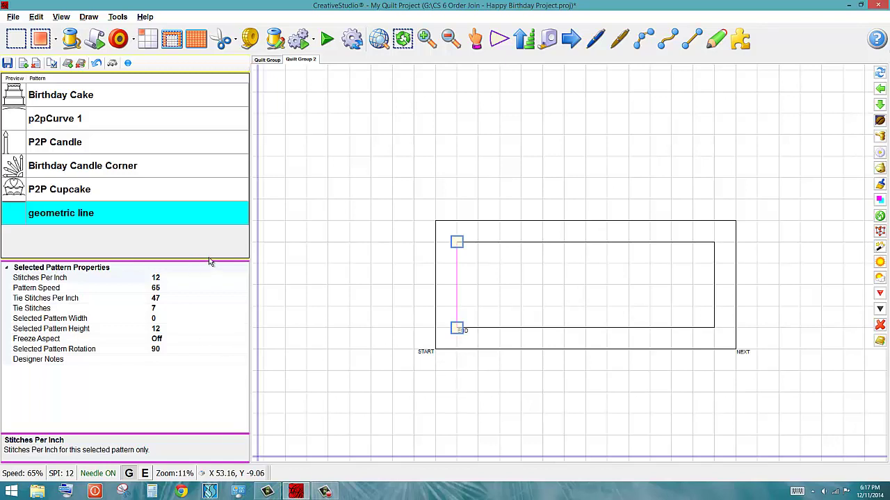
key(p)
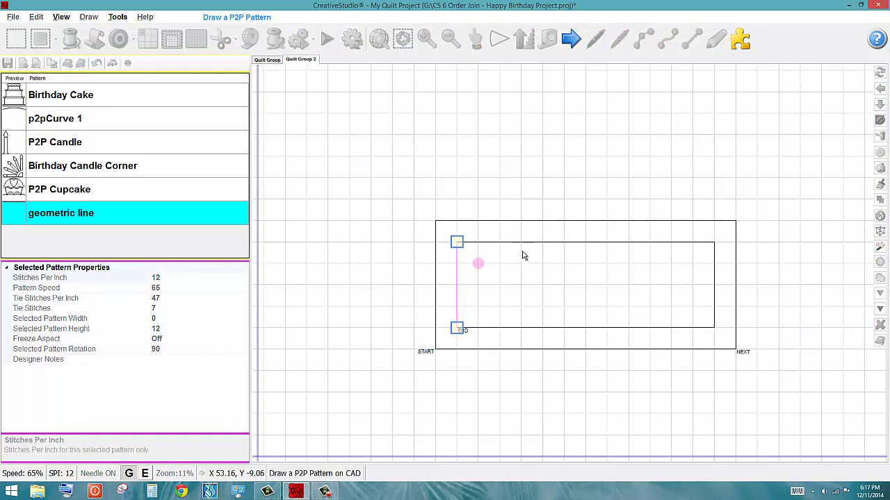
drag(541, 243, 541, 329)
drag(630, 244, 630, 322)
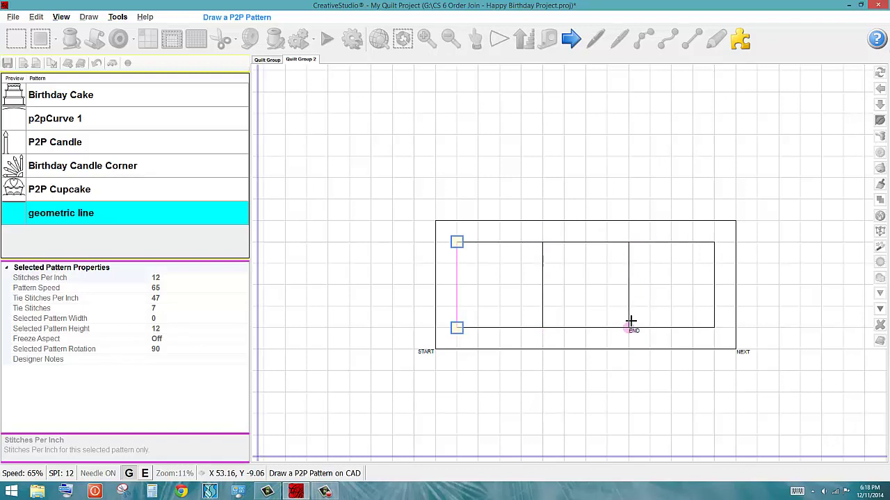
right_click(629, 322)
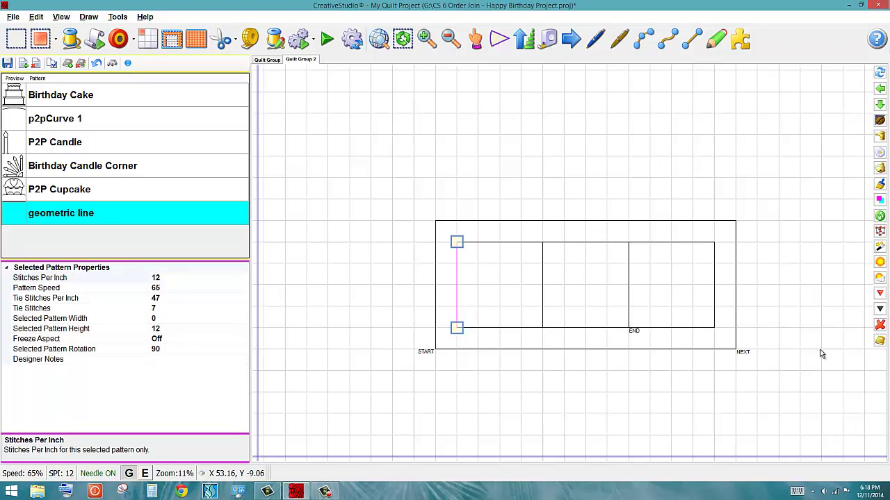
Step: Select both rectangles and the divider lines, and relocate them with Shift Selected to 1 Point, using the outer rectangle's upper-left corner as the known point
click(769, 382)
click(440, 217)
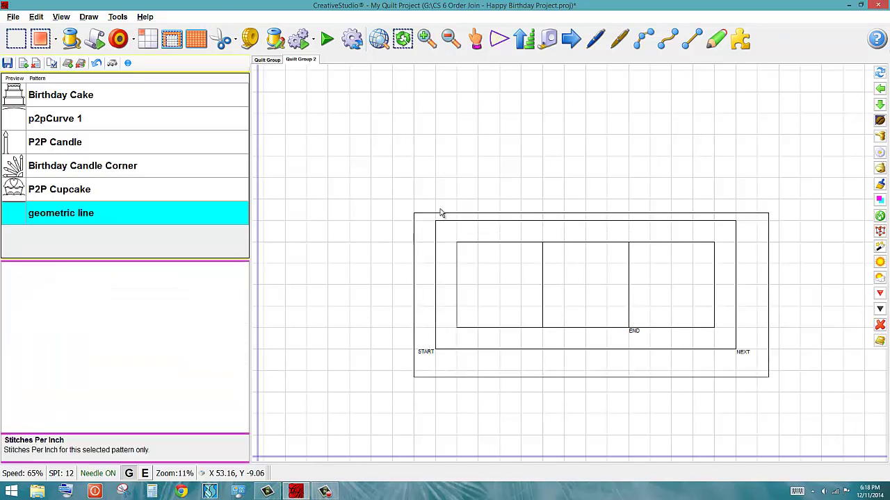
right_click(514, 309)
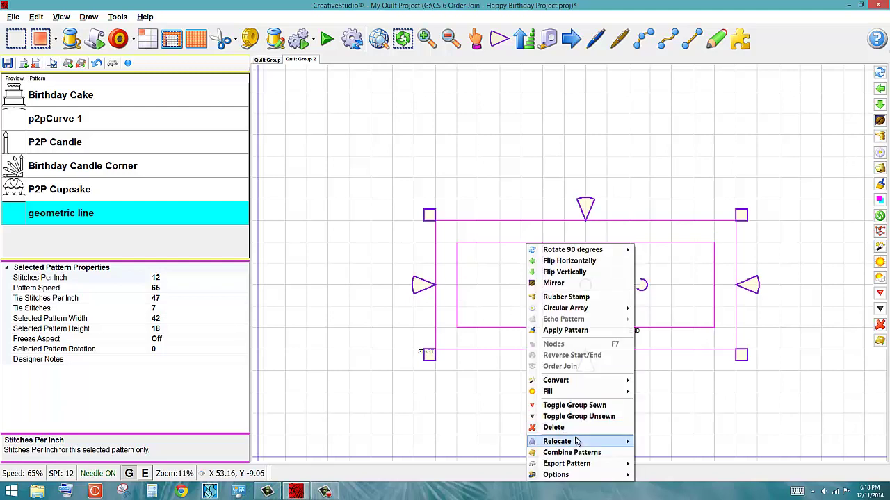
mouse_move(576, 442)
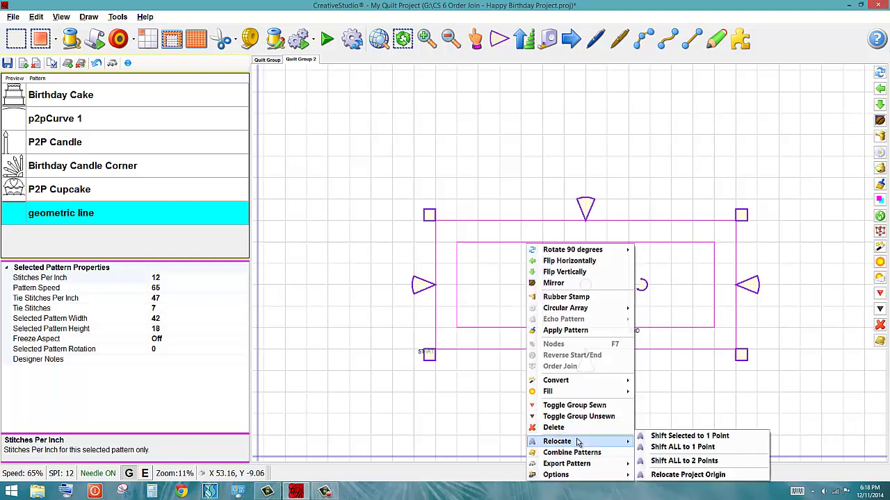
click(671, 436)
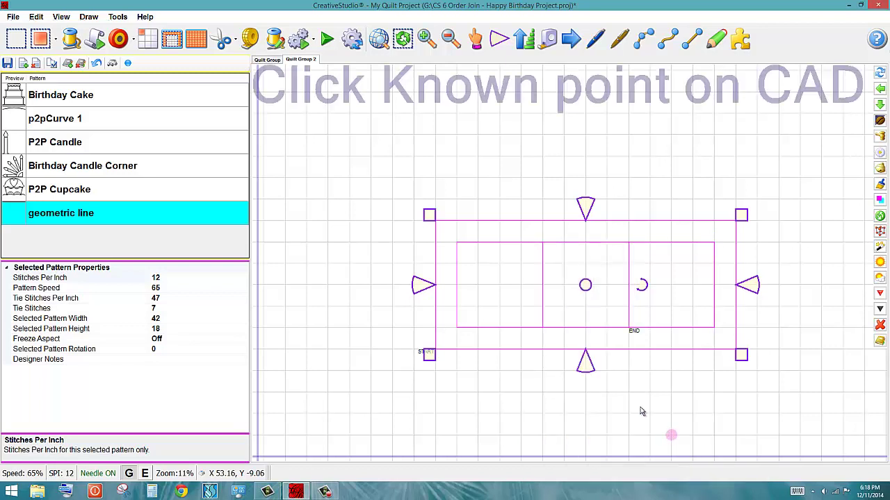
click(430, 217)
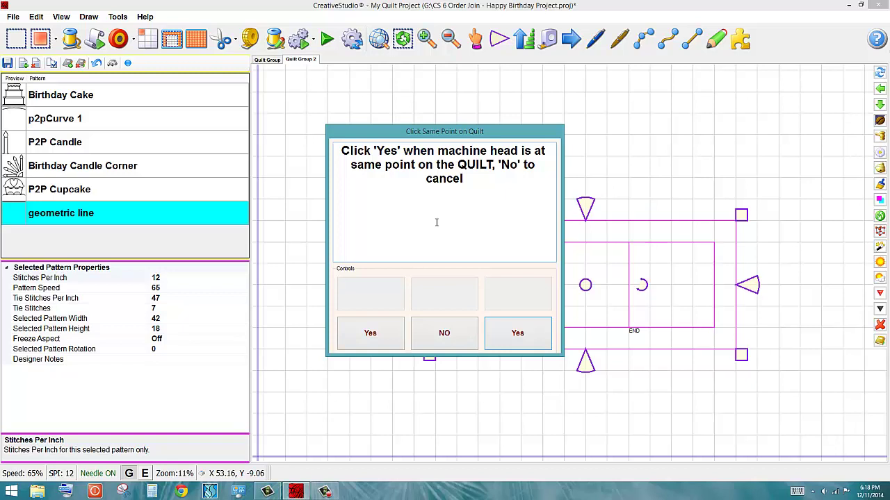
key(Return)
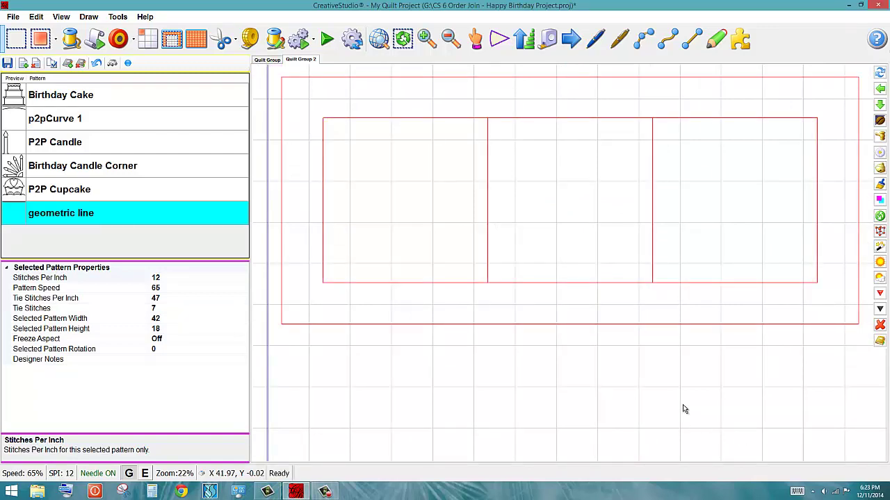
key(XF86AudioLowerVolume)
Step: Convert the outer rectangle's upper line from a pattern to a boundary
click(458, 82)
right_click(458, 82)
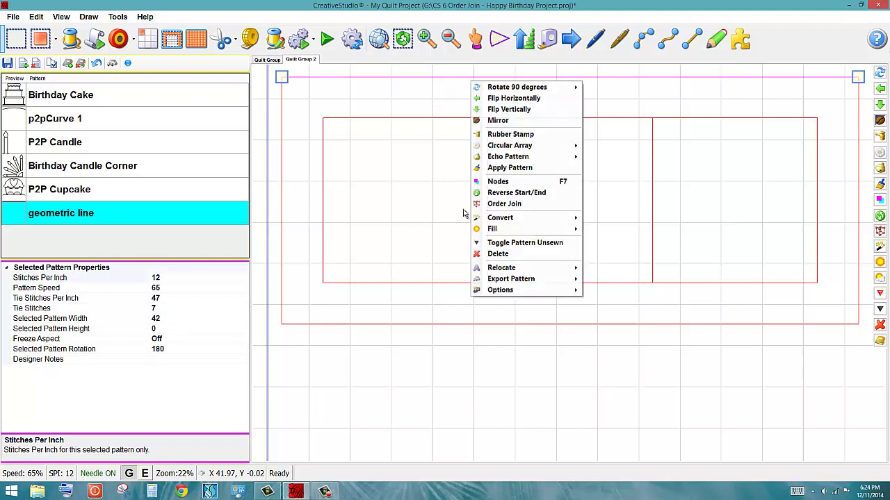
mouse_move(521, 220)
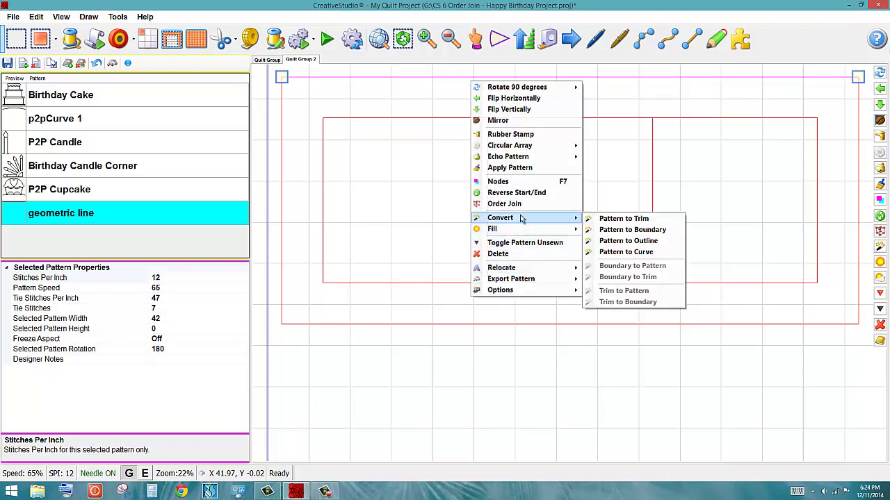
click(629, 229)
Step: Convert the outer rectangle's left vertical line from a pattern to a boundary
click(282, 205)
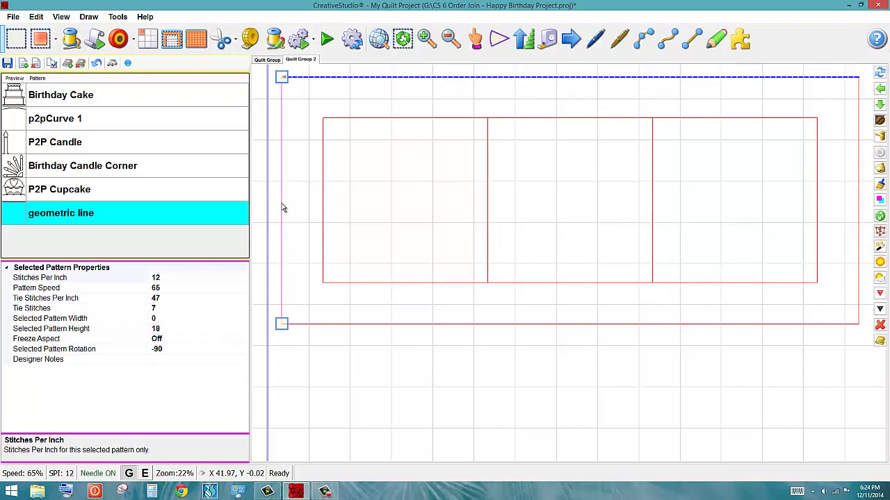
right_click(282, 206)
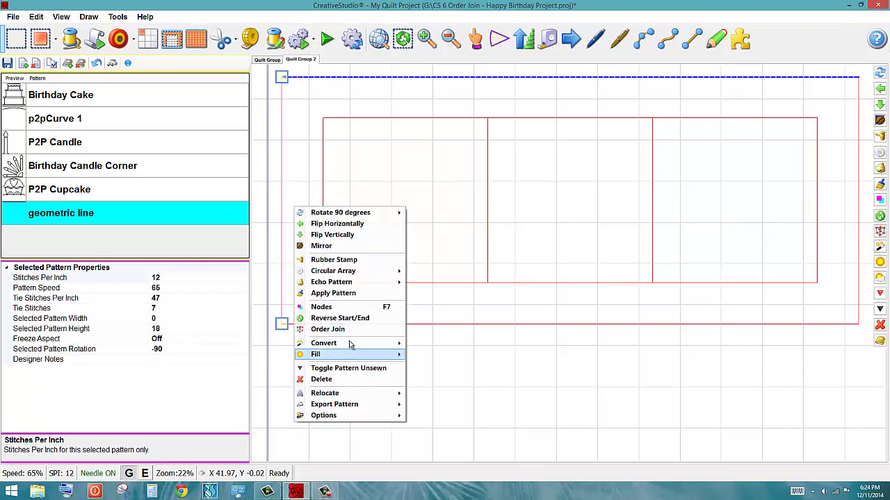
mouse_move(350, 343)
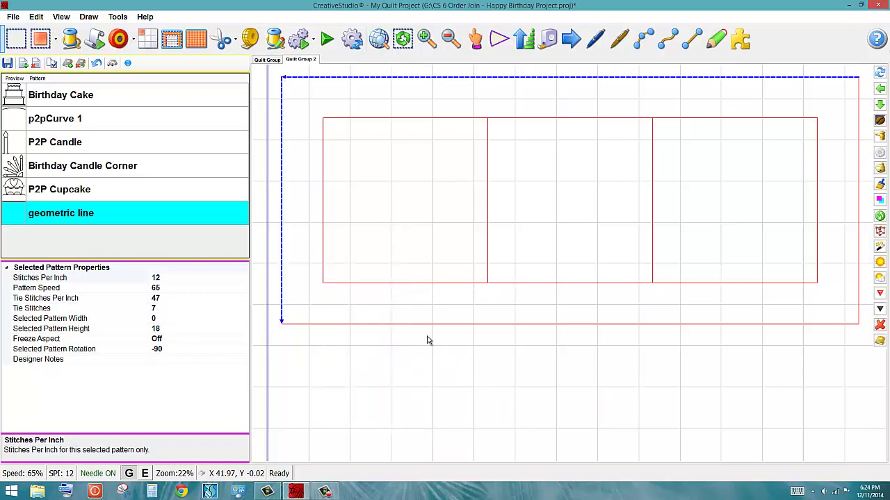
Step: Convert the outer rectangle's lower line from a pattern to a boundary
click(455, 355)
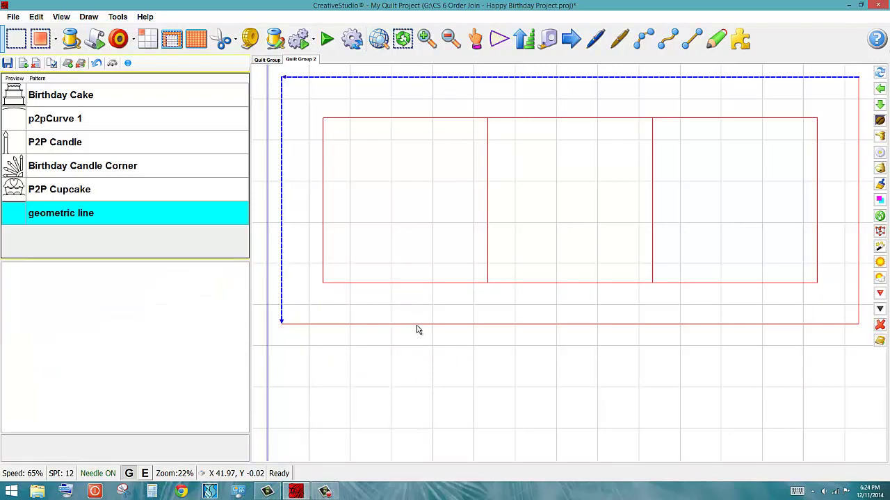
right_click(416, 325)
click(409, 325)
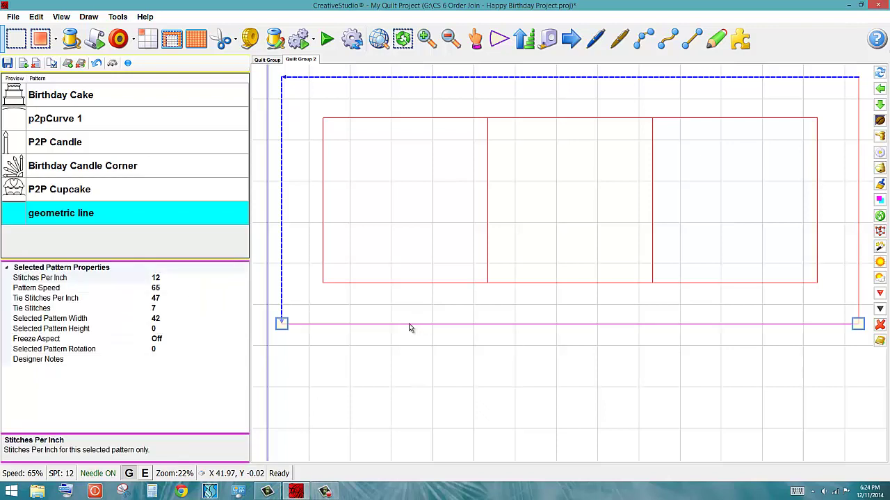
right_click(409, 326)
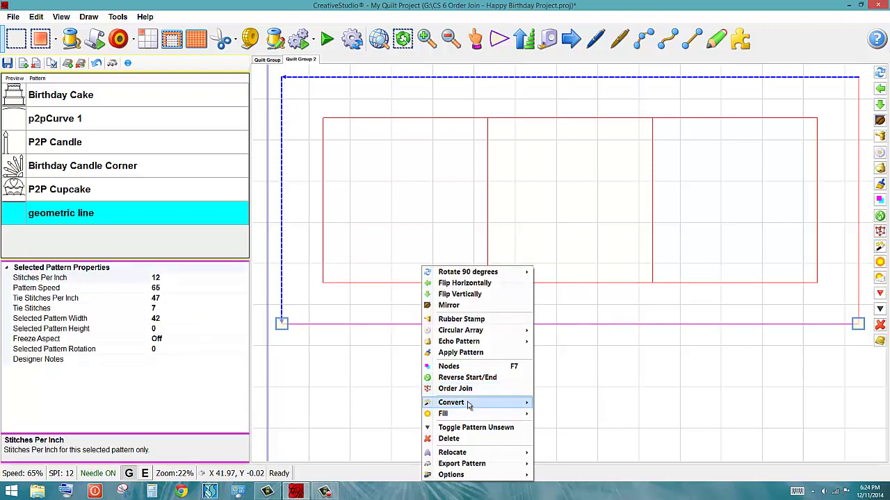
mouse_move(469, 405)
click(582, 405)
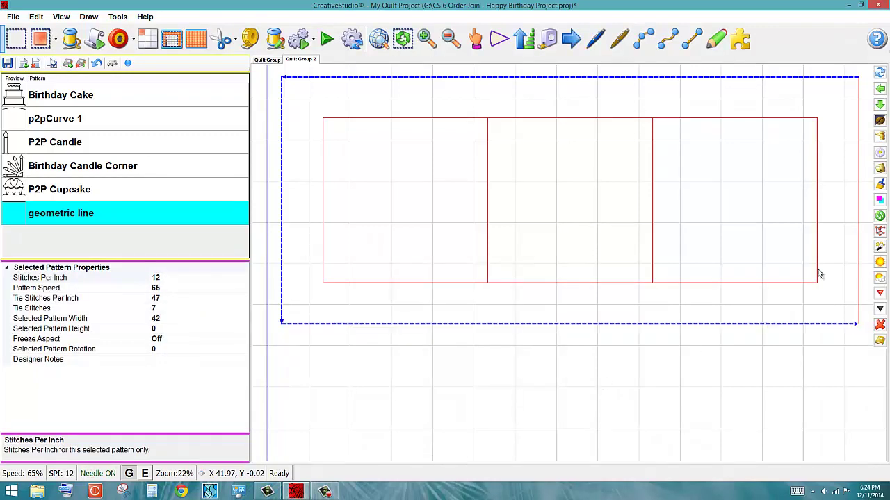
Step: Convert the outer rectangle's right vertical line from a pattern to a boundary
click(859, 255)
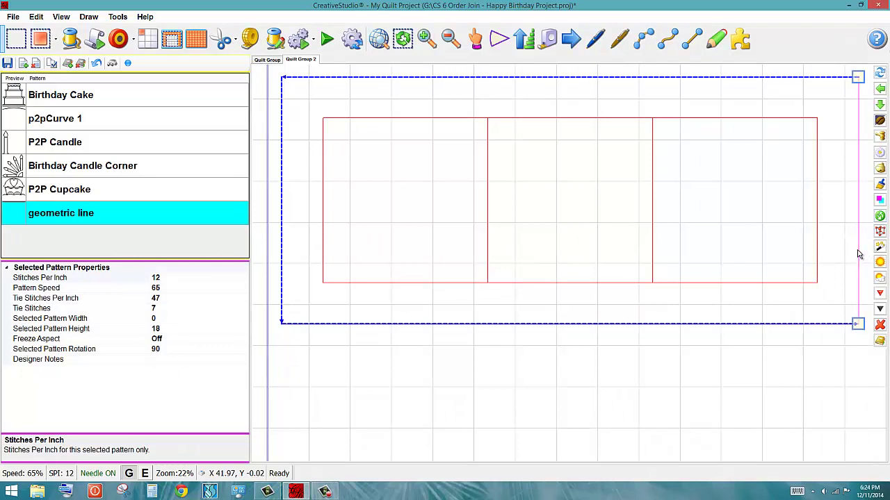
right_click(858, 254)
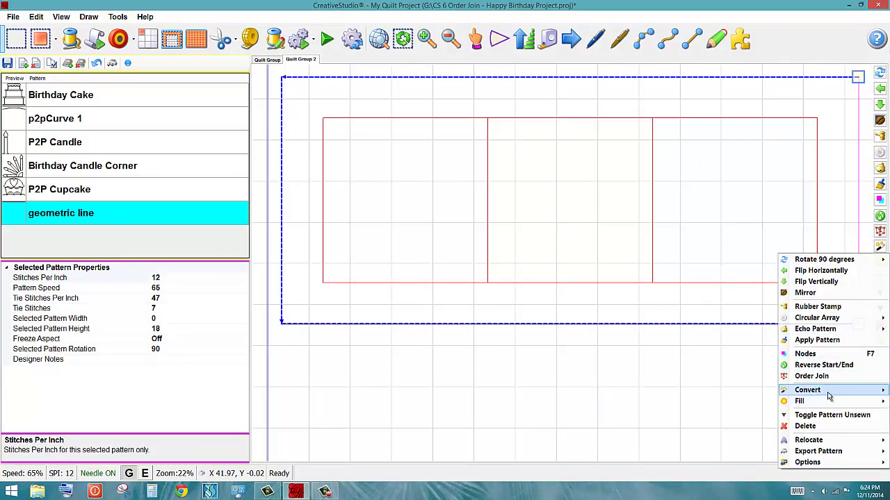
mouse_move(830, 394)
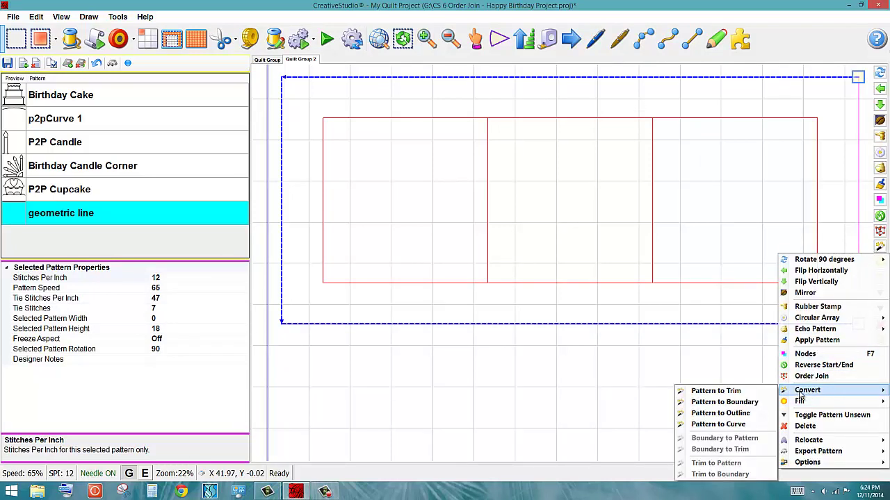
click(763, 406)
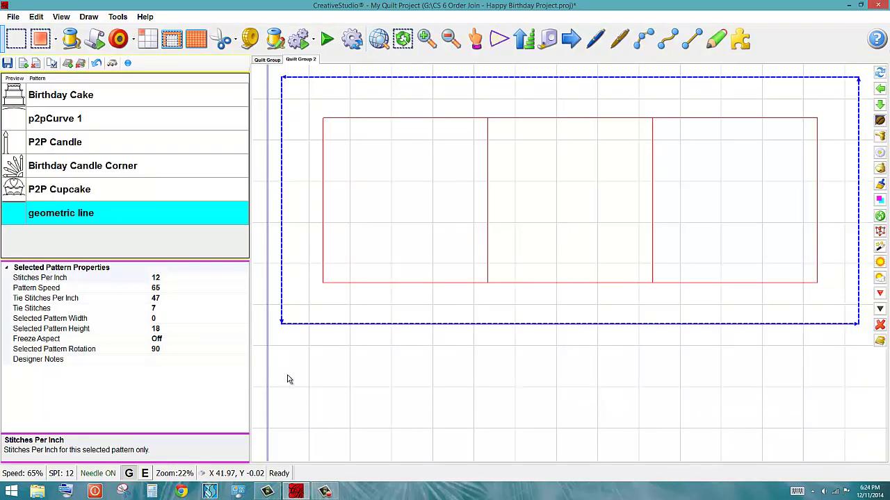
click(324, 492)
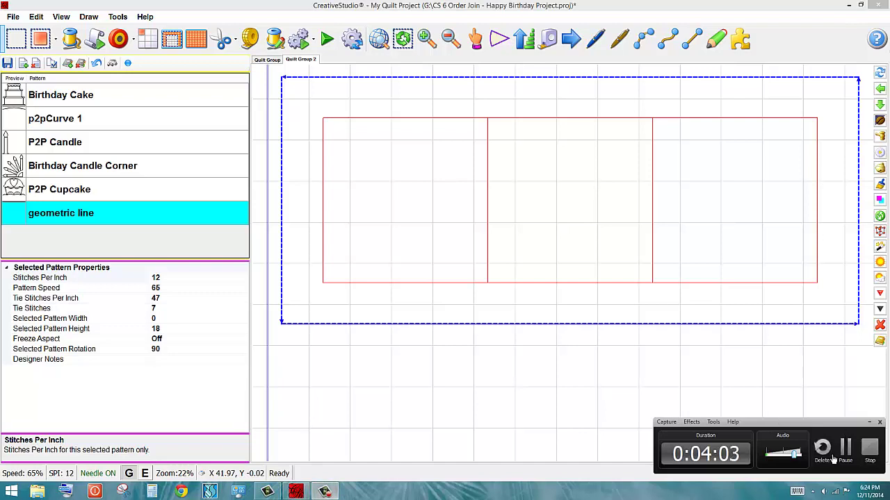
click(845, 449)
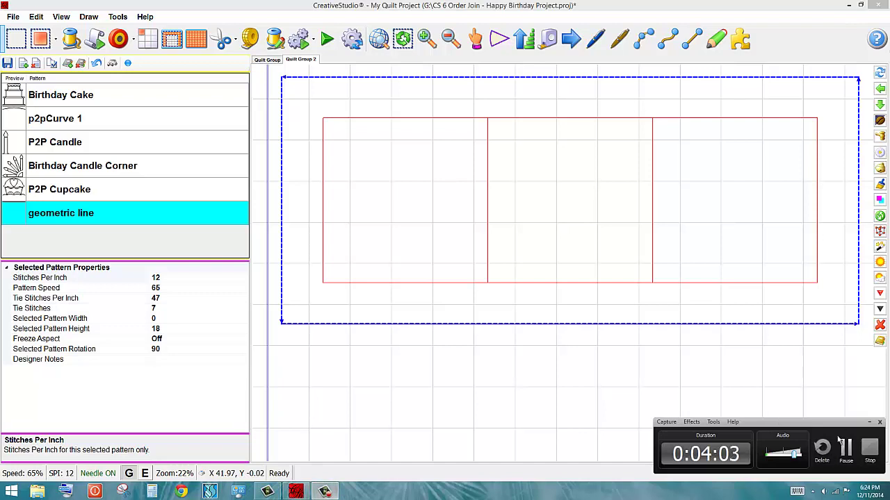
Step: Convert the divider line between the first and middle blocks from a pattern to a boundary
click(488, 223)
right_click(487, 223)
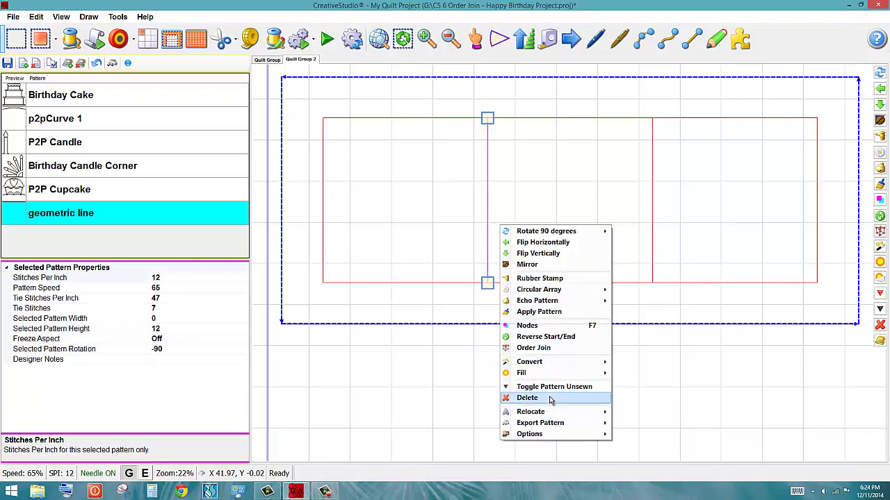
mouse_move(557, 377)
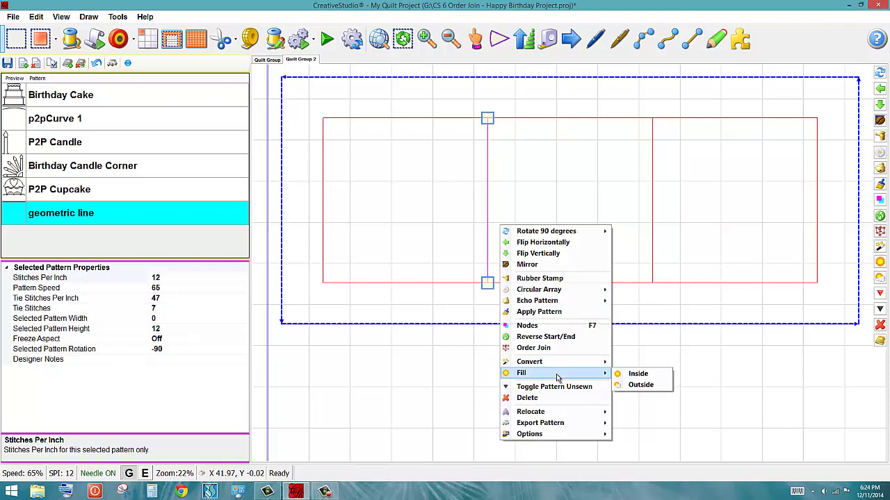
mouse_move(565, 362)
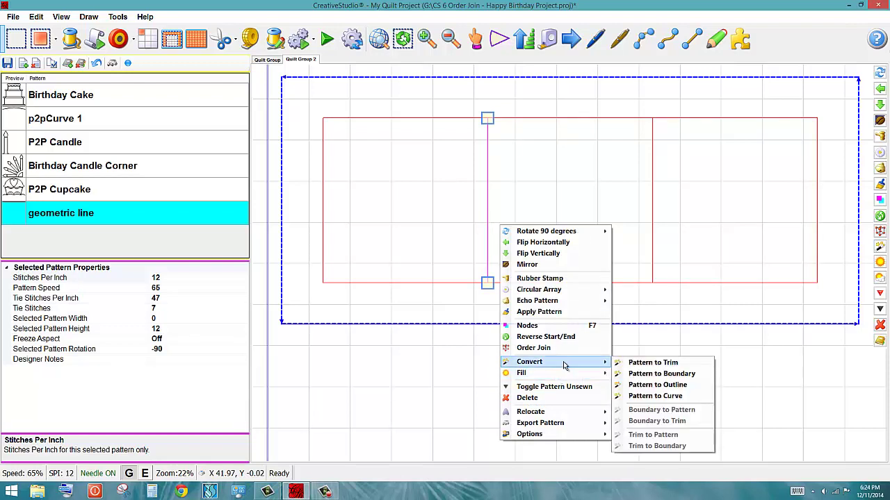
click(663, 374)
Step: Convert the divider line between the middle and last blocks from a pattern to a boundary
click(653, 218)
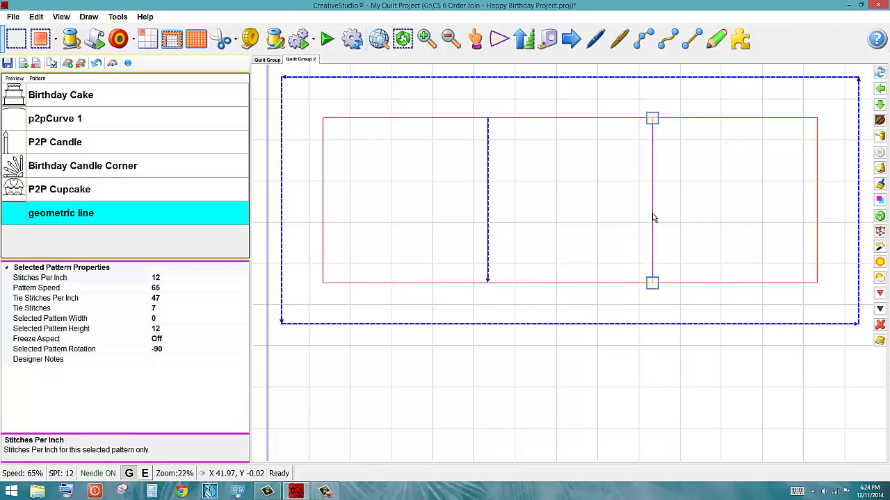
right_click(653, 218)
mouse_move(707, 355)
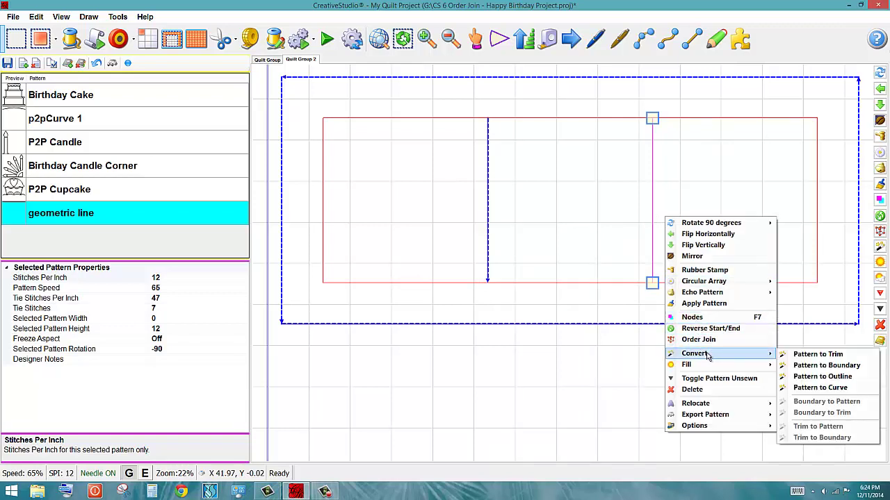
click(827, 365)
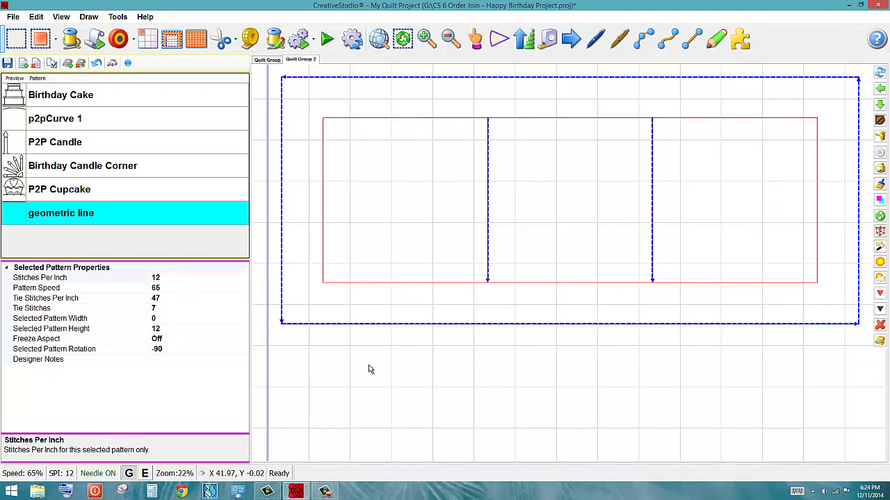
Step: Apply the P2P Cupcake pattern to the inner rectangle's left line and to its upper line
click(324, 212)
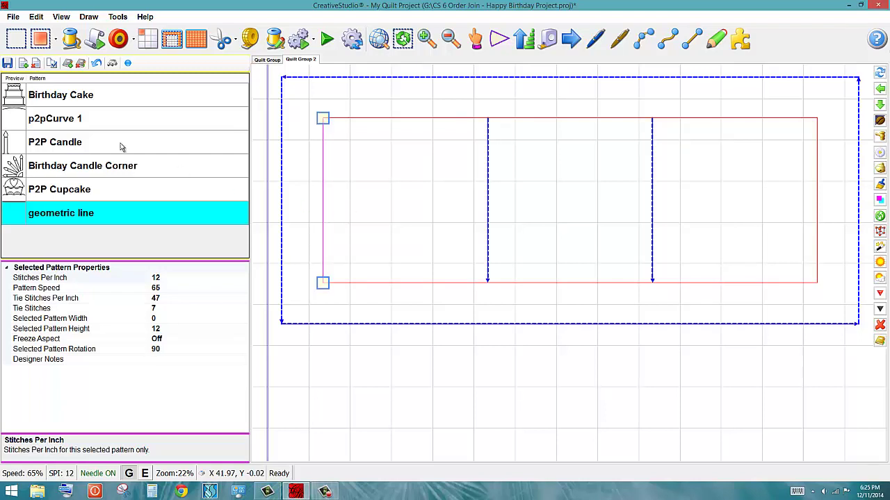
click(91, 194)
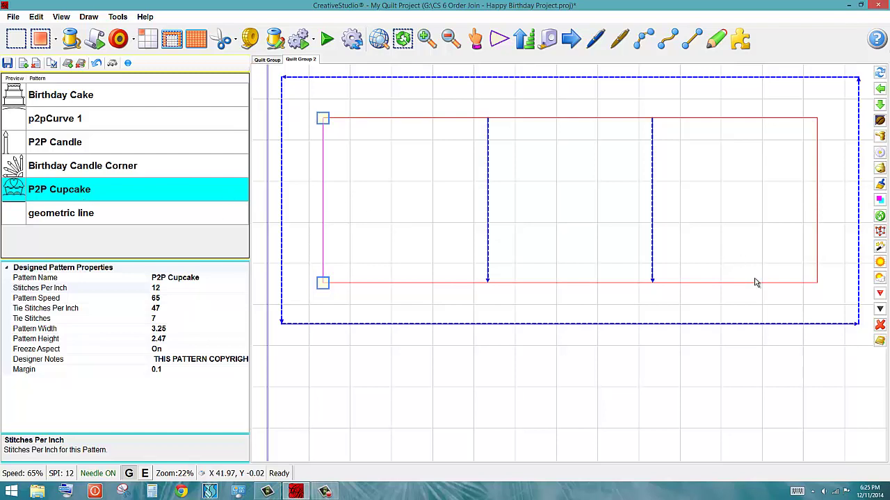
click(881, 185)
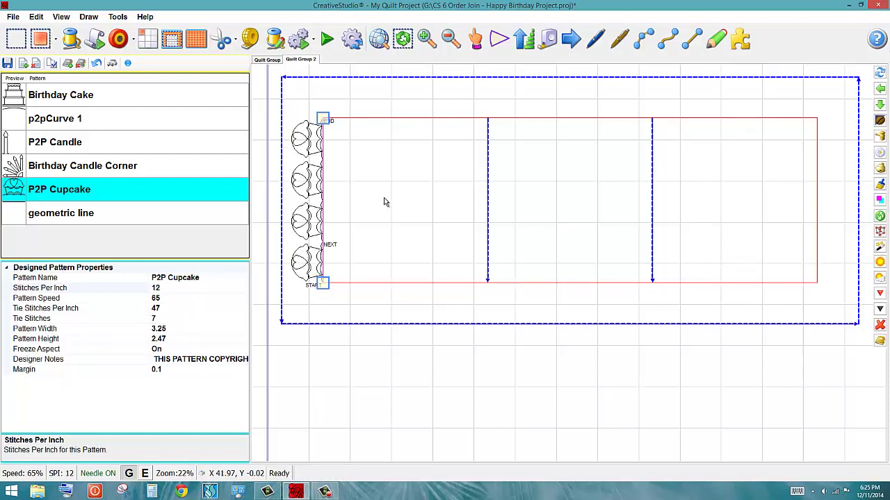
click(443, 121)
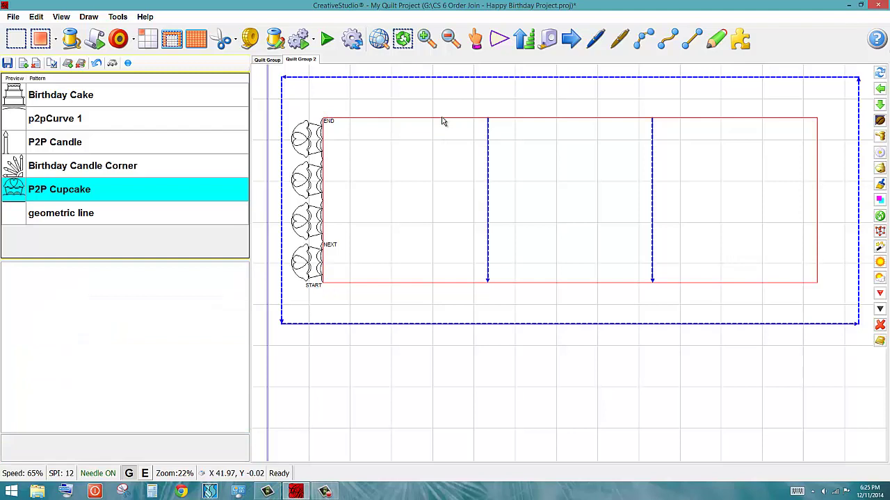
click(398, 120)
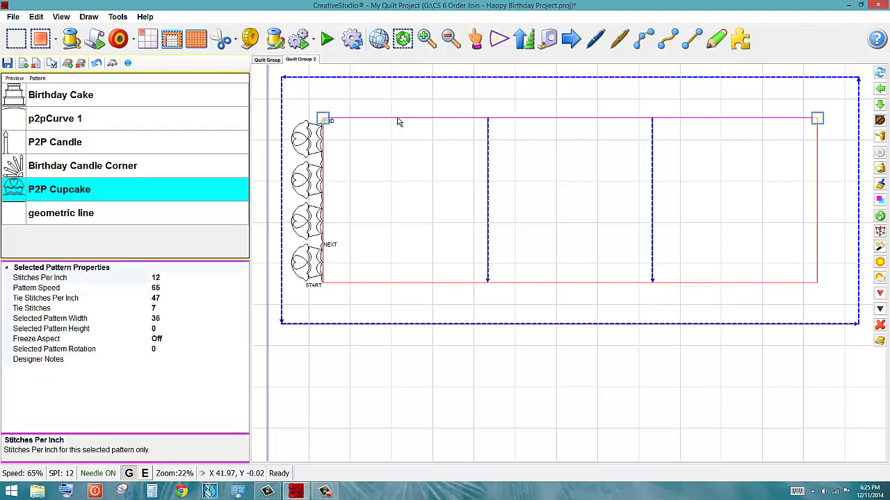
click(881, 185)
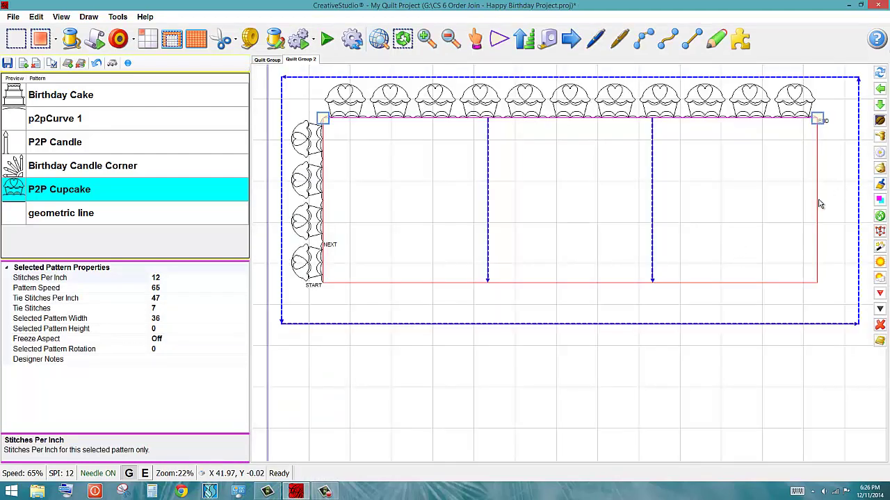
Step: Apply the P2P Cupcake pattern to the inner rectangle's right line and to its lower line
click(818, 212)
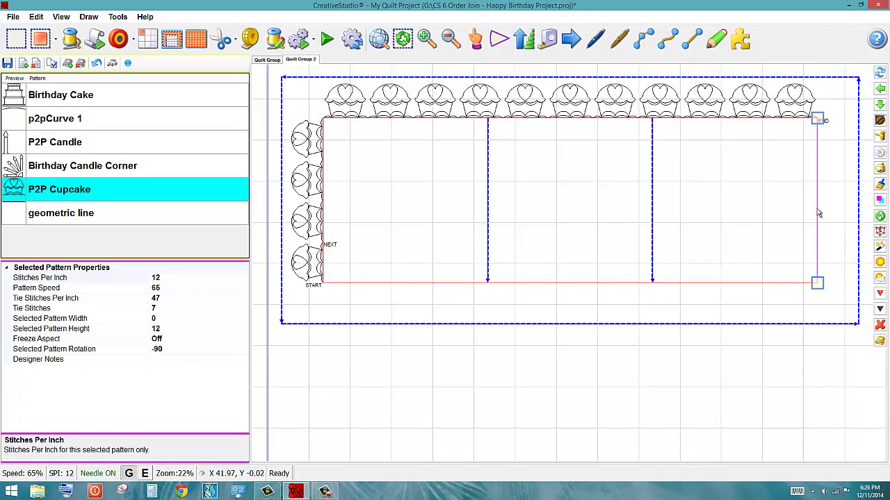
click(880, 186)
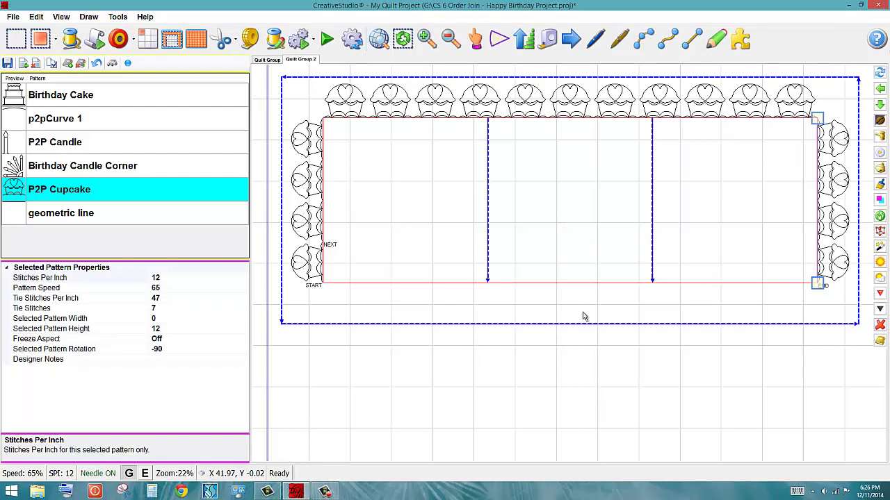
click(560, 287)
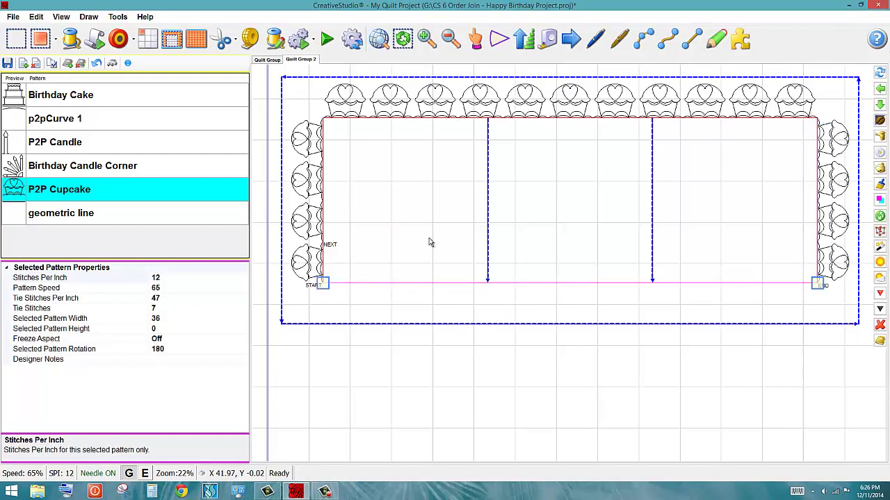
click(880, 185)
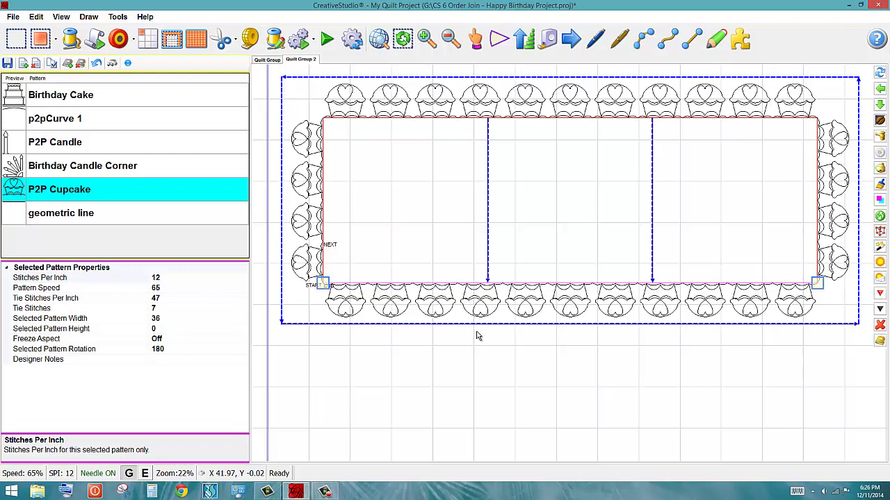
click(327, 491)
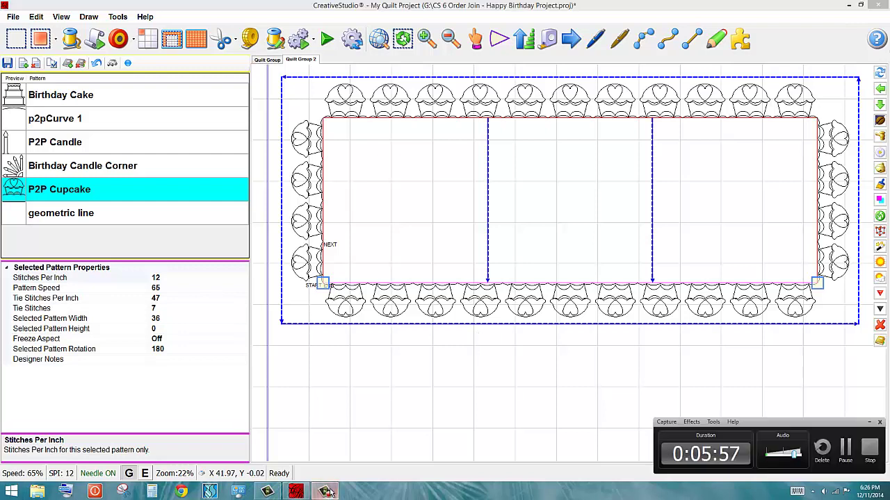
click(330, 492)
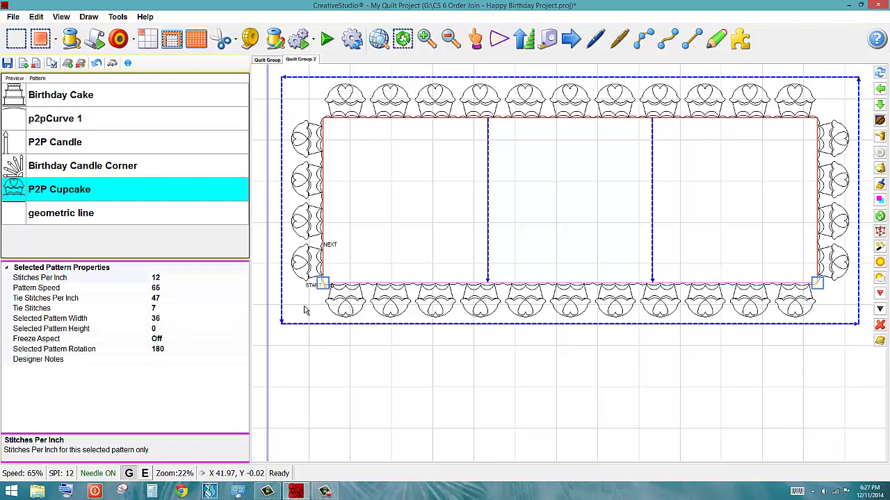
Step: Place one Birthday Candle Corner pattern in the quilt border's upper-left corner, keeping its size of 2.26 by 2.53
click(96, 171)
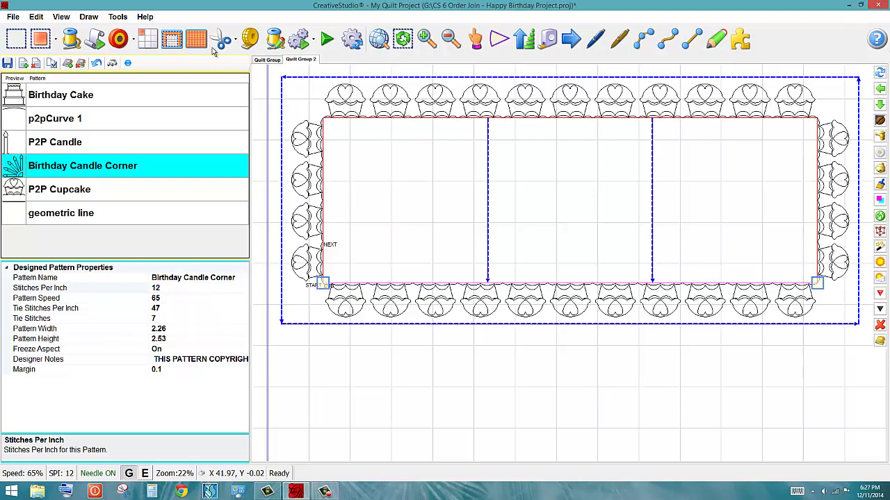
click(148, 40)
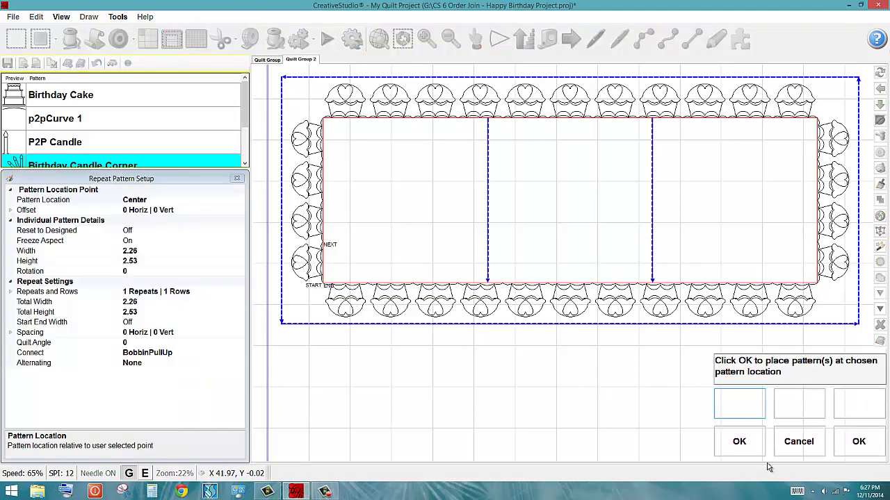
click(739, 441)
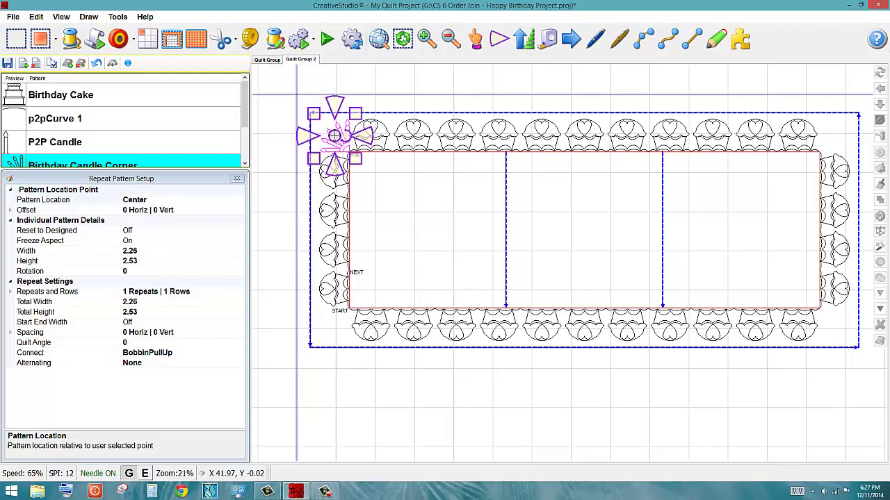
Step: Make a circular array of the candle corner with 3 copies at 90 degrees, centred in the middle block
right_click(346, 148)
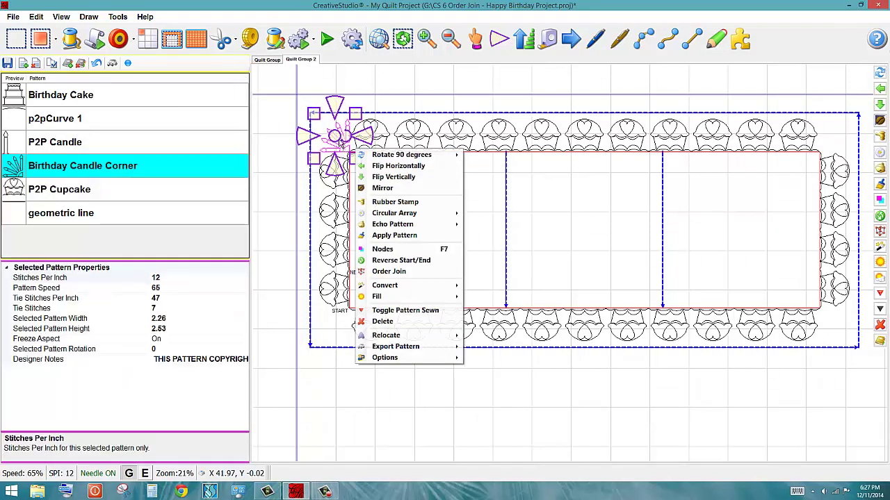
mouse_move(403, 213)
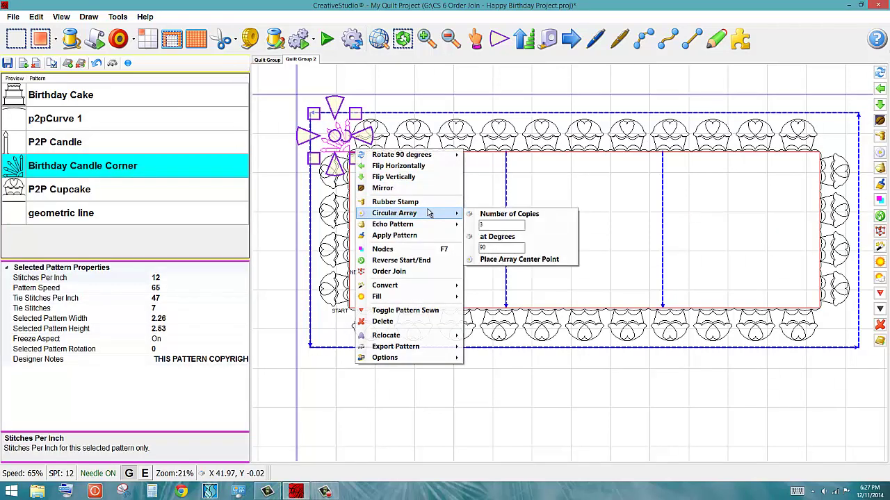
click(509, 260)
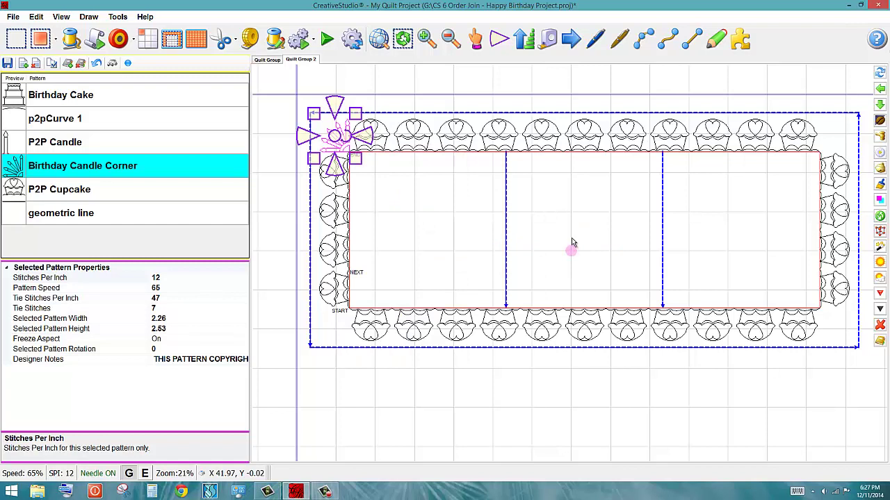
click(571, 237)
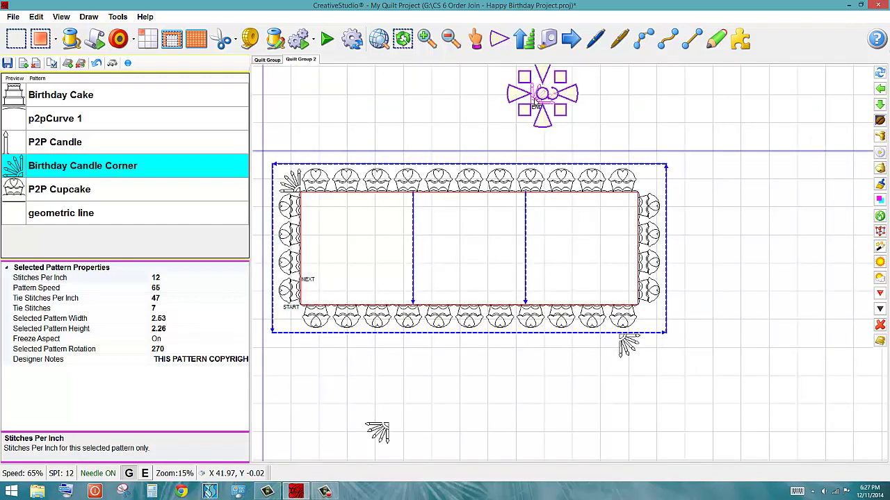
Step: Move the three arrayed candle copies into the border's upper-right, lower-right and lower-left corners, matching each copy's rotation to its corner
drag(536, 98, 649, 179)
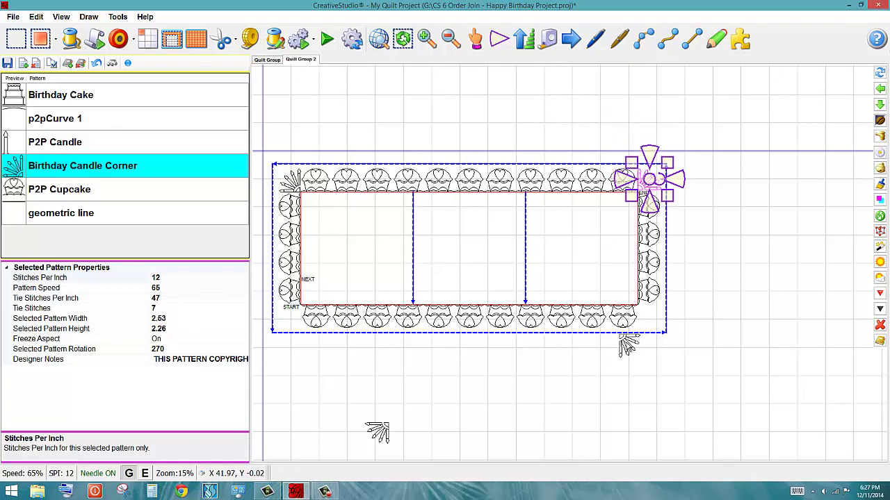
drag(627, 344, 648, 316)
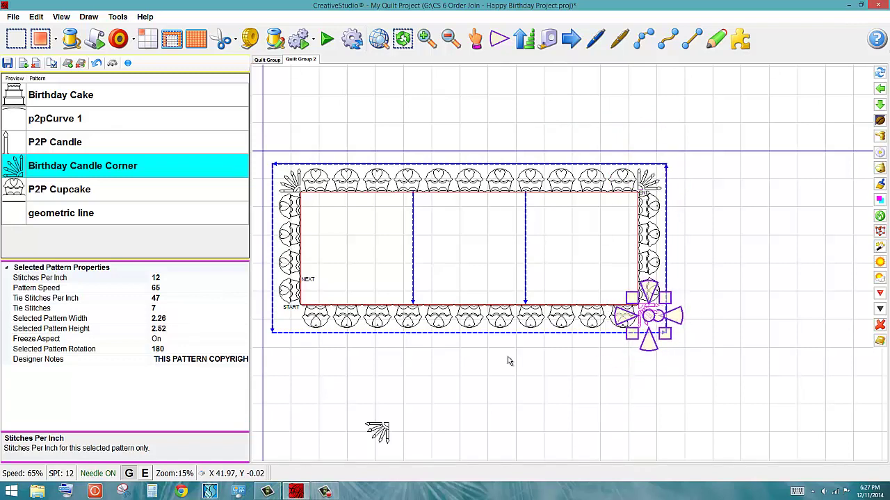
click(389, 436)
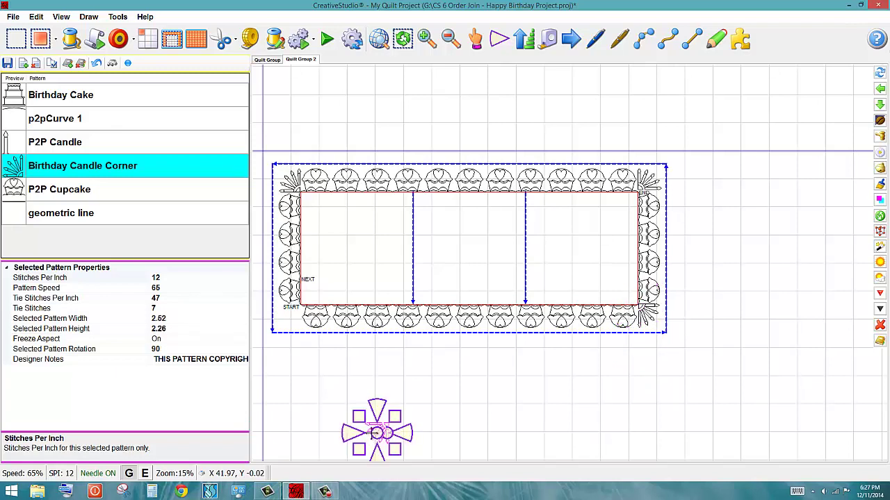
drag(375, 433, 287, 315)
Step: Move the end points of the two cupcakes beside the upper-left candle pattern so they meet its inner corner
scroll(259, 193, up, 4)
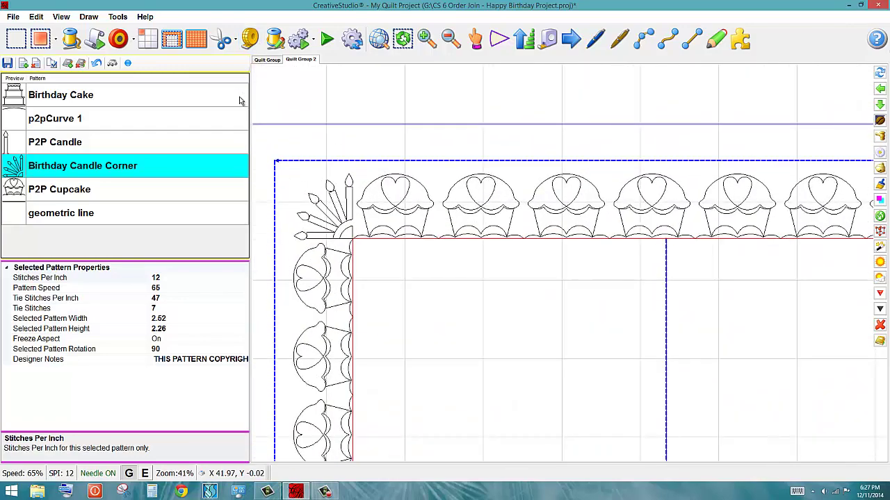
scroll(310, 211, up, 5)
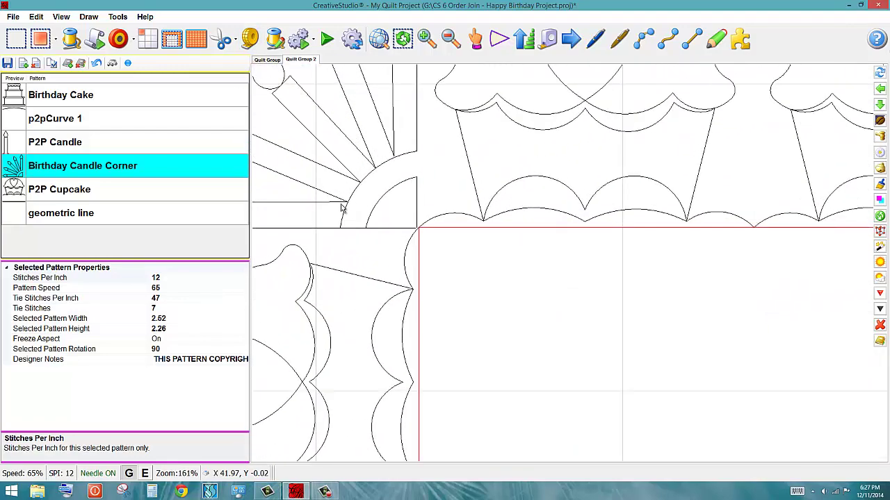
scroll(342, 208, up, 3)
click(365, 166)
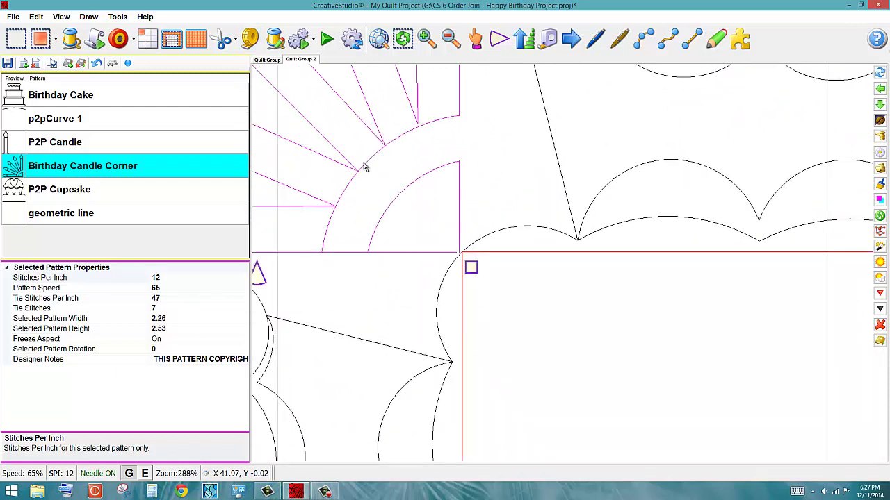
click(456, 266)
click(450, 269)
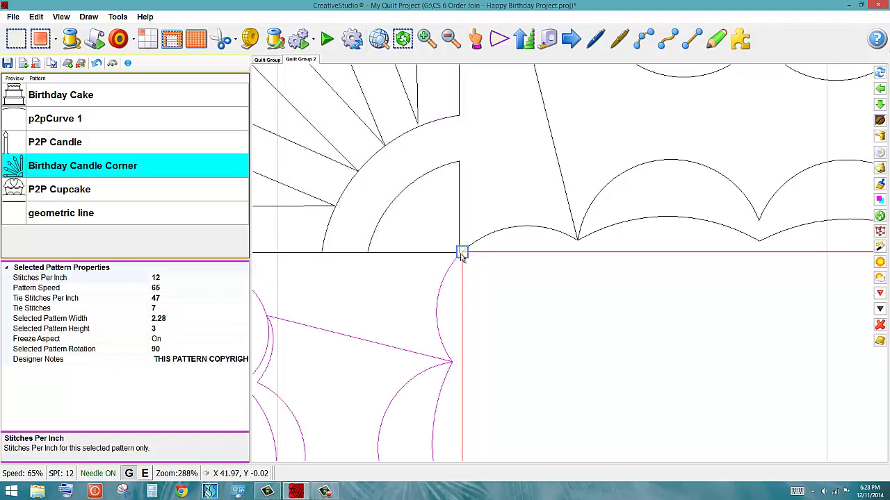
drag(462, 255, 457, 254)
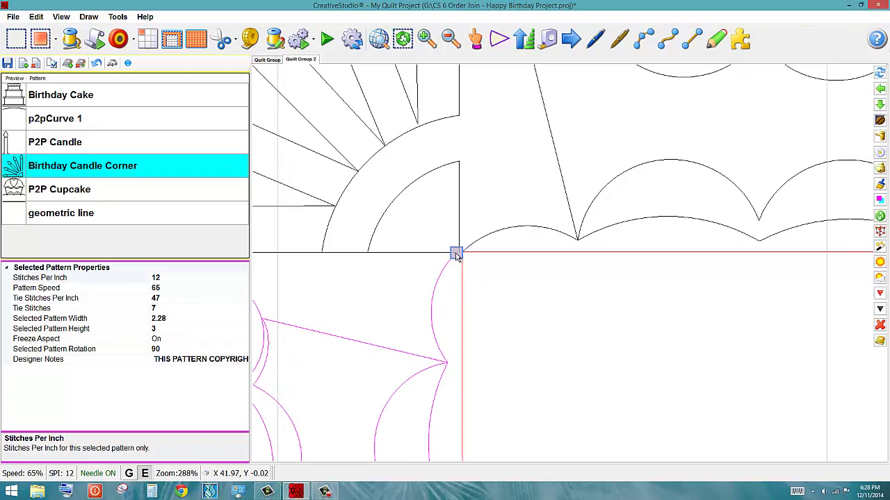
click(471, 252)
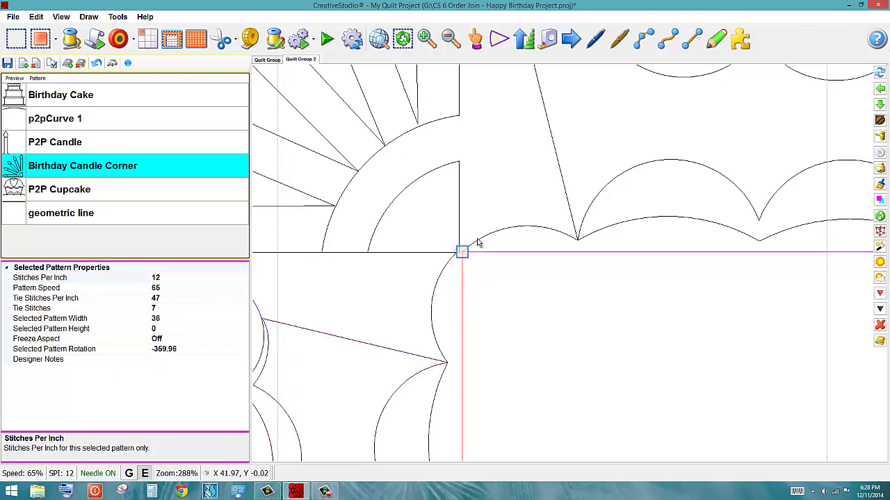
click(478, 239)
drag(463, 255, 458, 252)
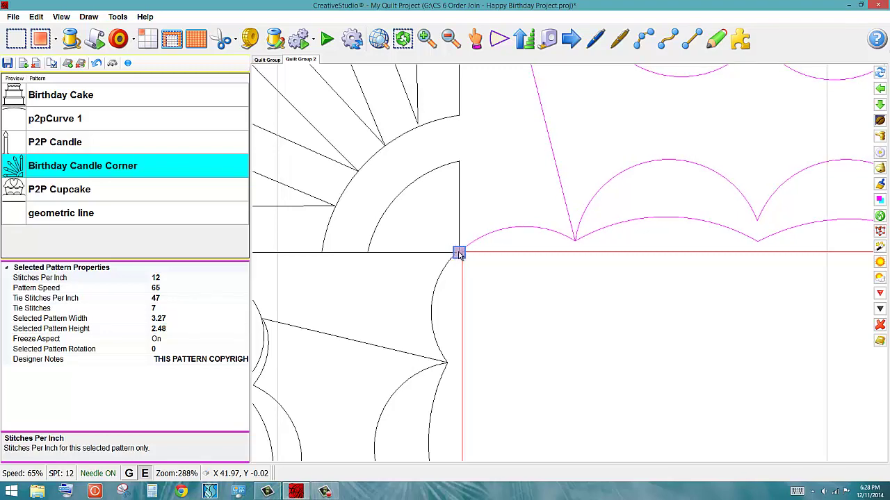
Step: Move the upper-right candle pattern so its inner corner sits on the inner rectangle's corner
scroll(493, 274, down, 5)
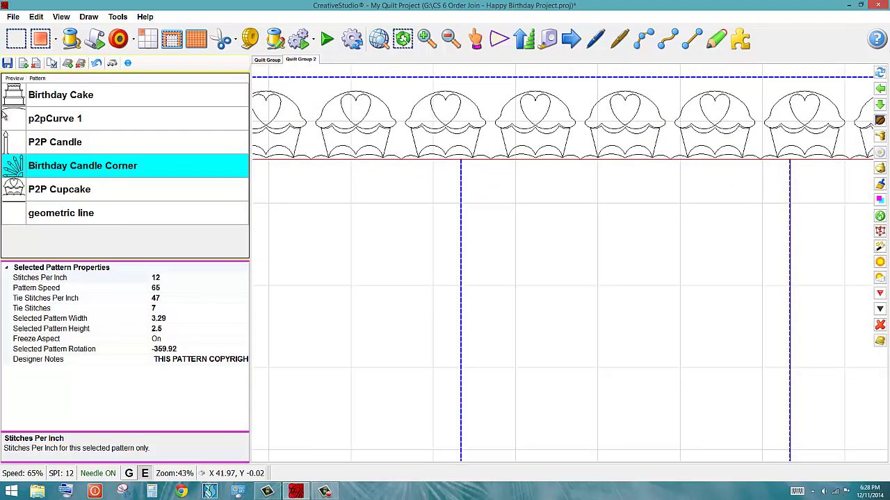
click(723, 130)
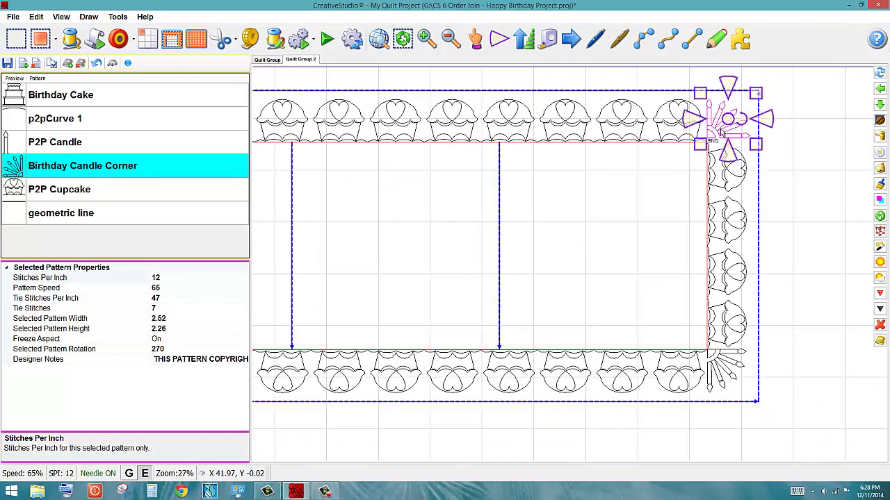
scroll(726, 126, up, 2)
scroll(728, 121, up, 3)
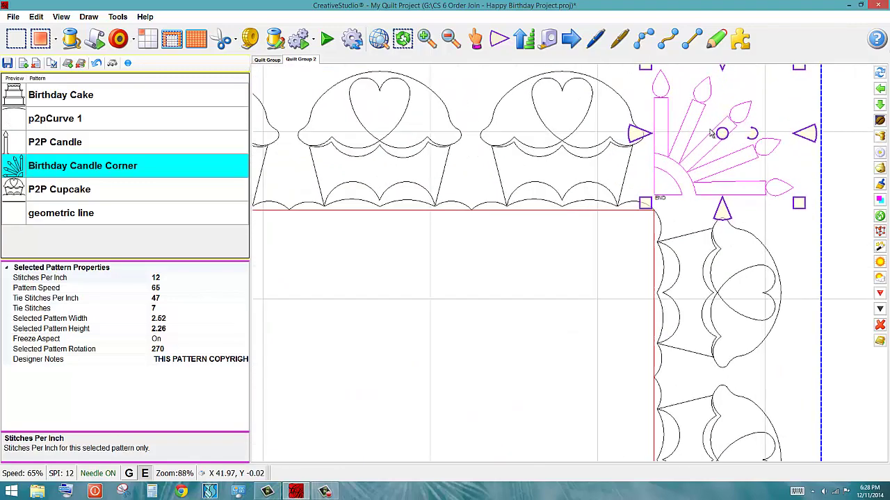
drag(727, 156, 726, 155)
Step: Move the end point of the upper row's last cupcake onto the inner corner of the upper-right candle pattern
click(604, 236)
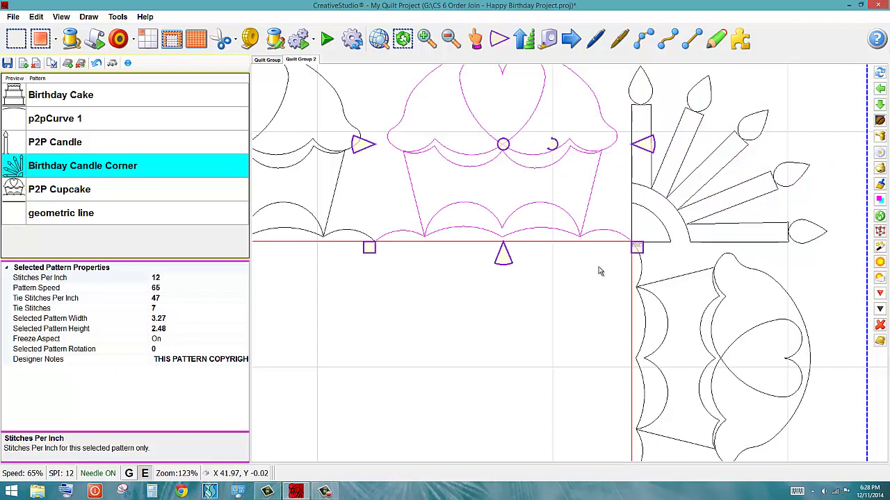
scroll(650, 232, up, 2)
scroll(647, 232, up, 1)
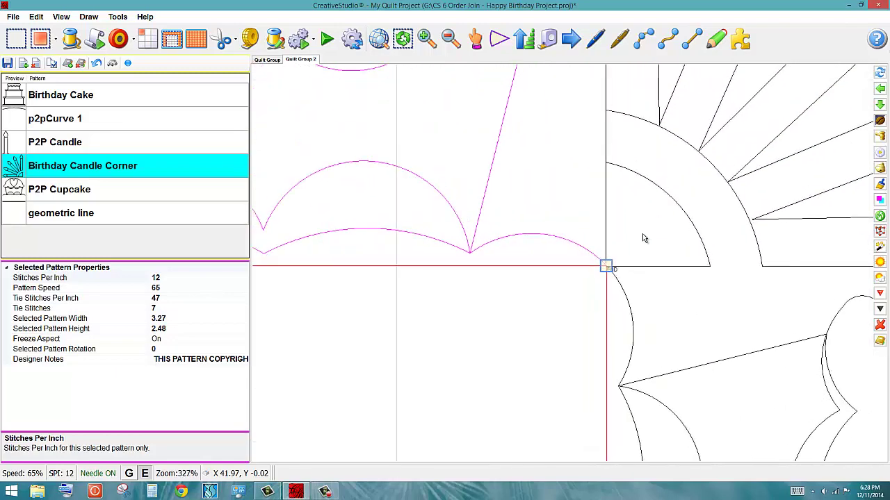
drag(607, 267, 607, 264)
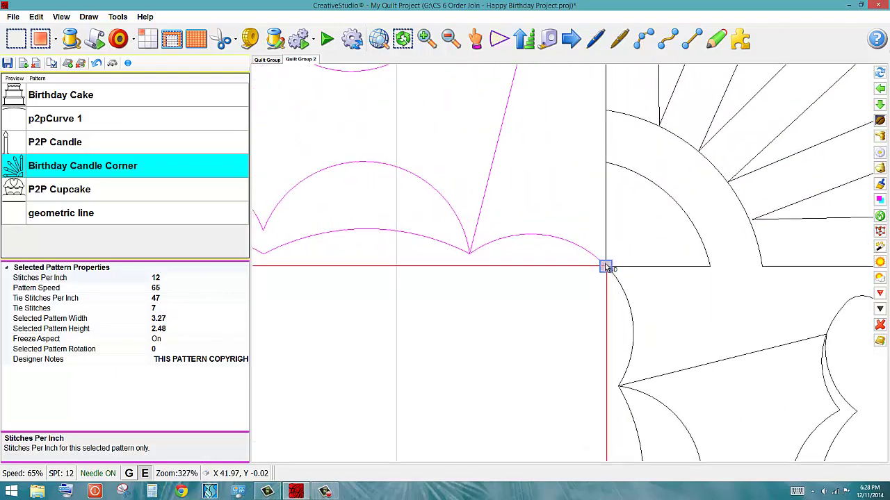
click(624, 297)
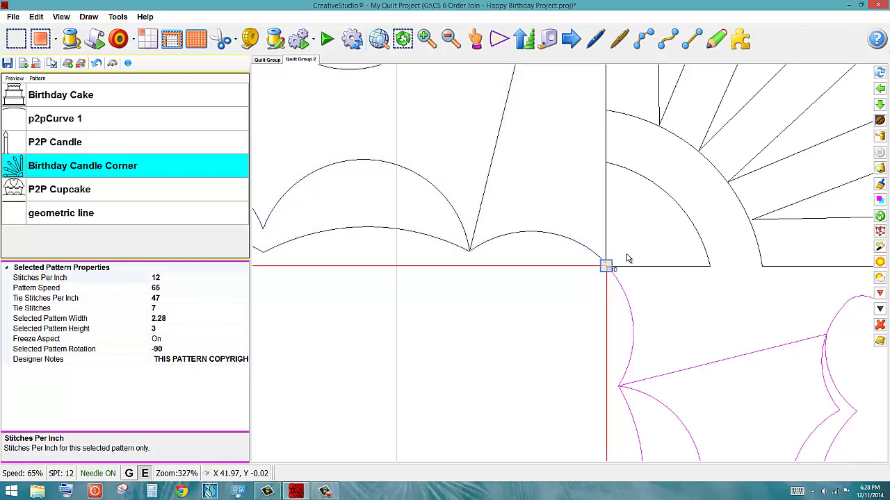
Step: Move the lower-right candle pattern so its inner corner lines up with the inner rectangle's corner
scroll(627, 73, down, 3)
scroll(610, 257, down, 5)
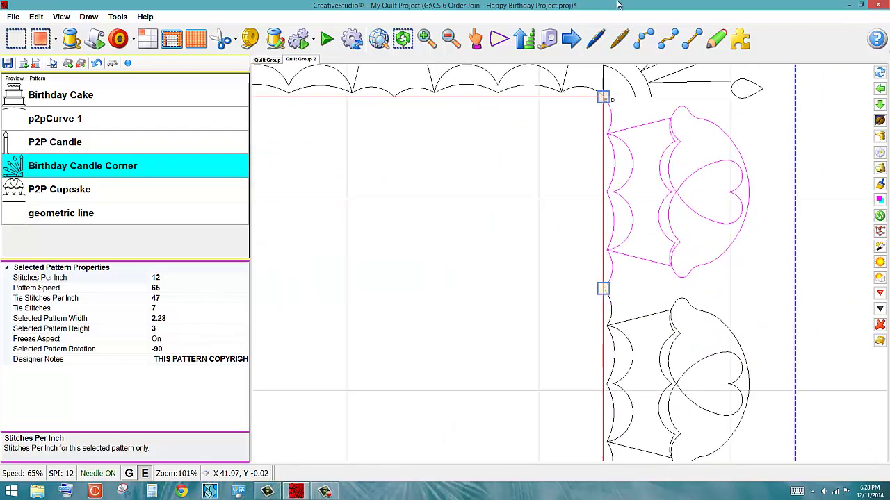
scroll(610, 257, up, 4)
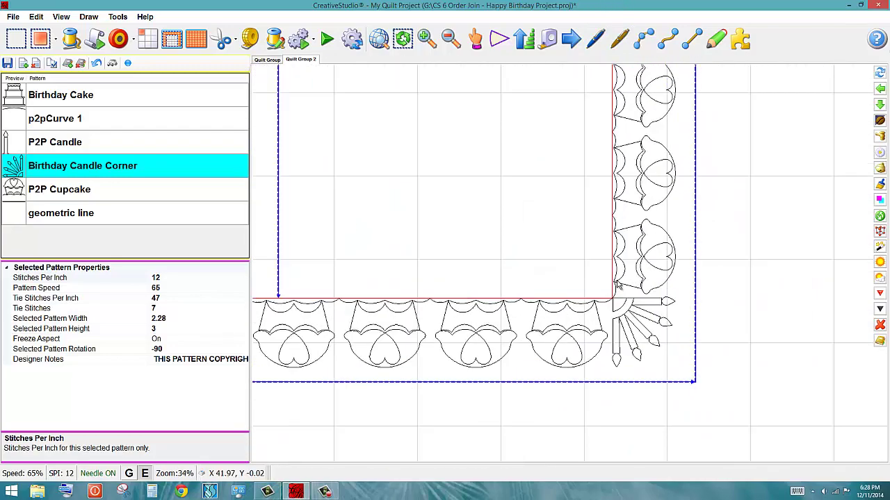
scroll(591, 285, up, 5)
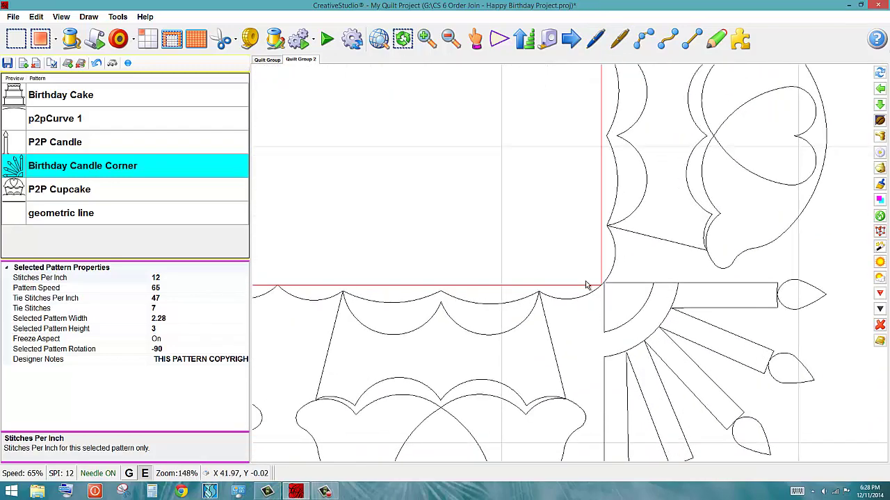
click(723, 345)
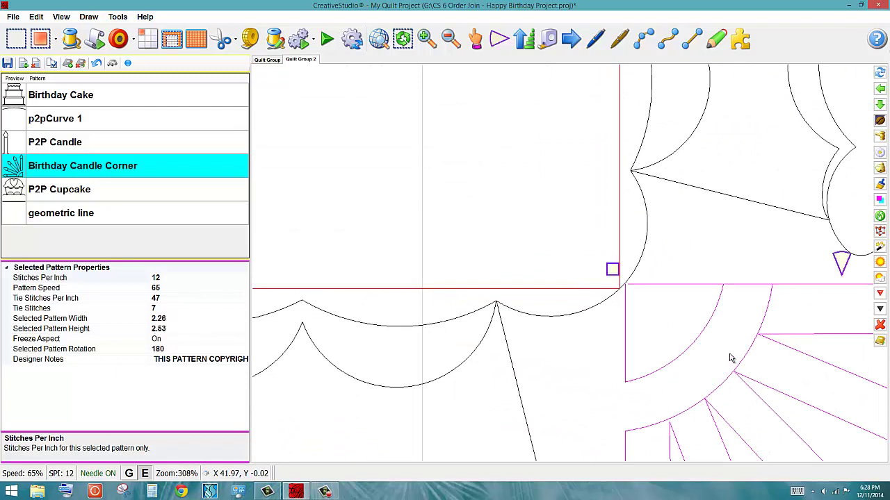
scroll(731, 358, down, 3)
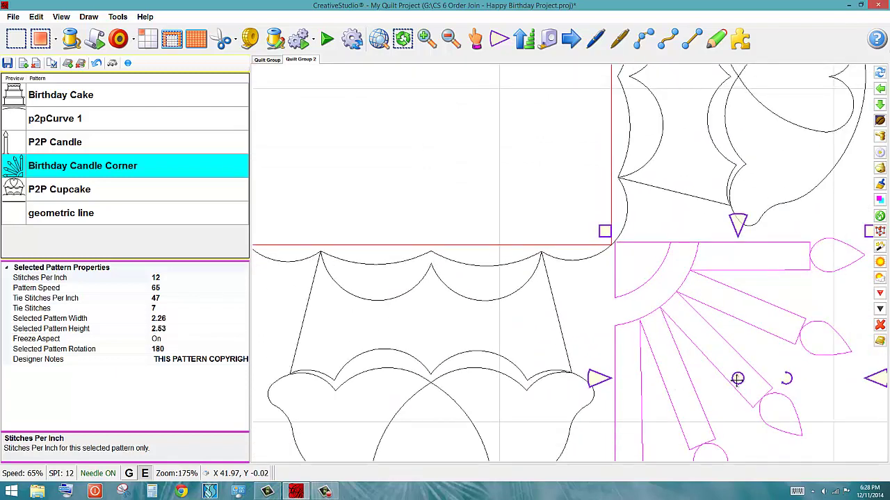
drag(737, 379, 735, 383)
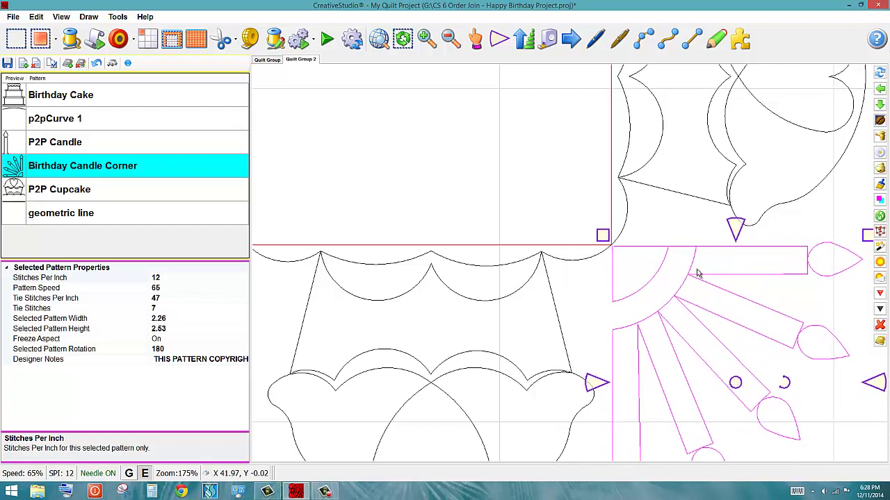
Step: Adjust the end points of the cupcakes beside the lower-right candle pattern to meet its inner corner
scroll(697, 272, up, 3)
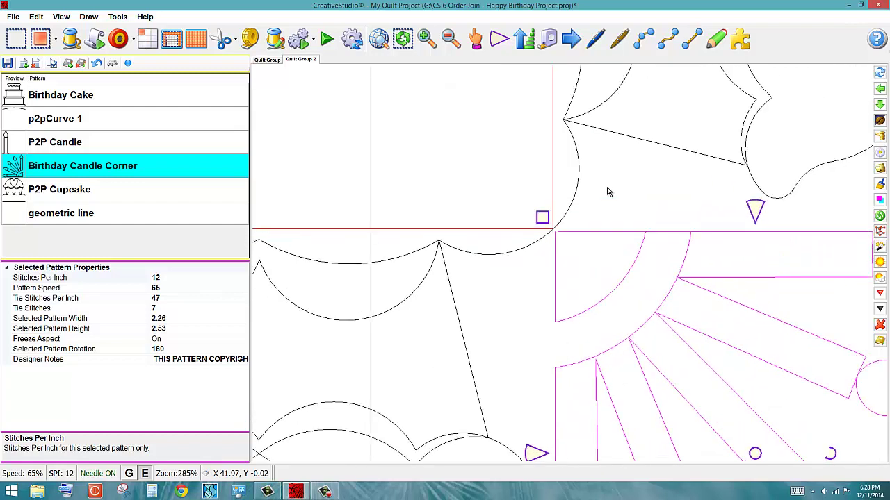
click(564, 211)
drag(558, 232, 554, 232)
click(556, 233)
click(542, 246)
Step: Move the lower-left candle pattern so its inner corner lines up with the inner rectangle's corner
scroll(797, 156, down, 10)
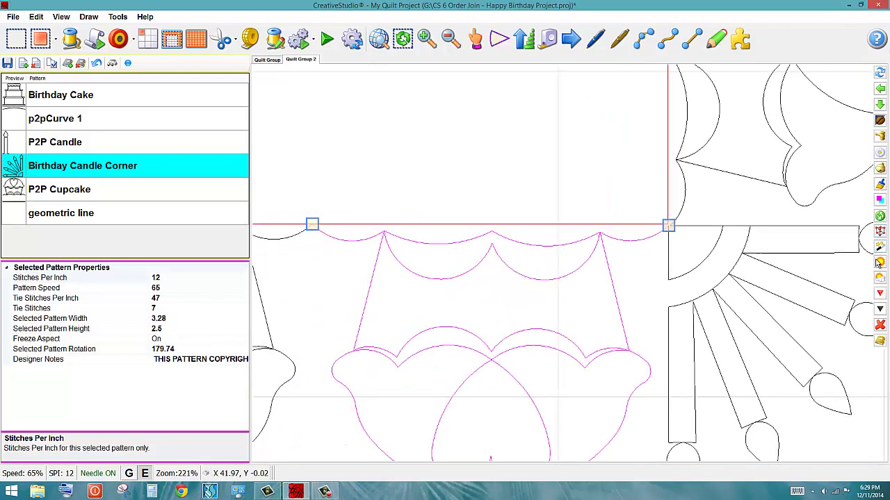
scroll(884, 263, down, 5)
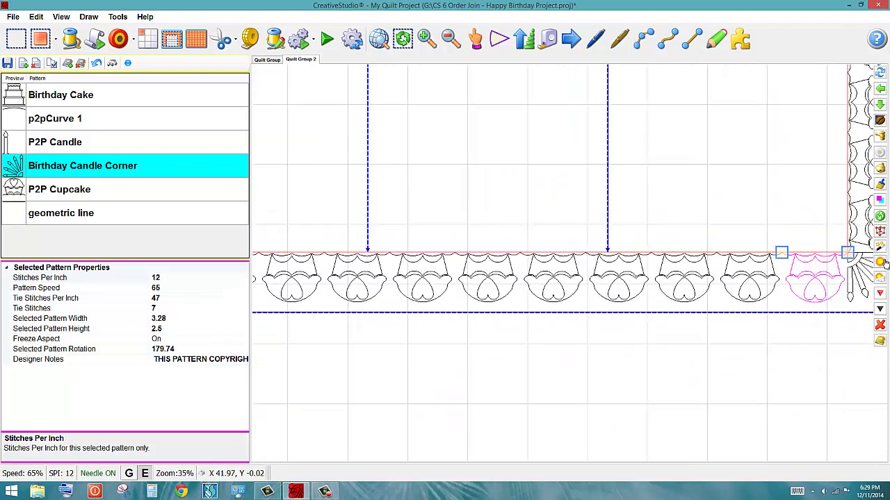
scroll(389, 313, up, 3)
scroll(360, 267, up, 7)
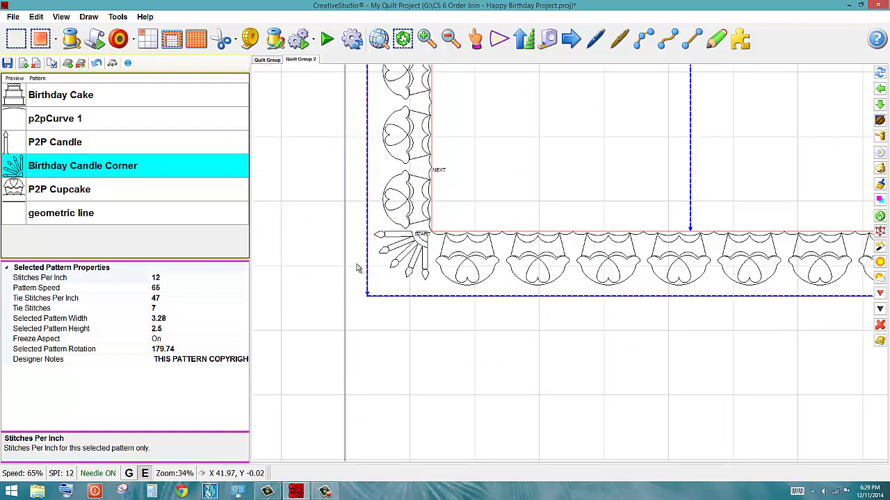
scroll(455, 198, up, 2)
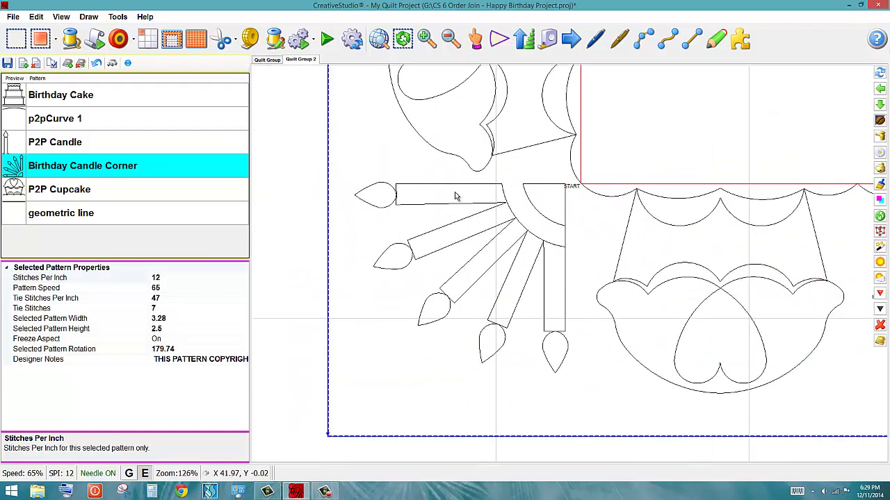
click(531, 262)
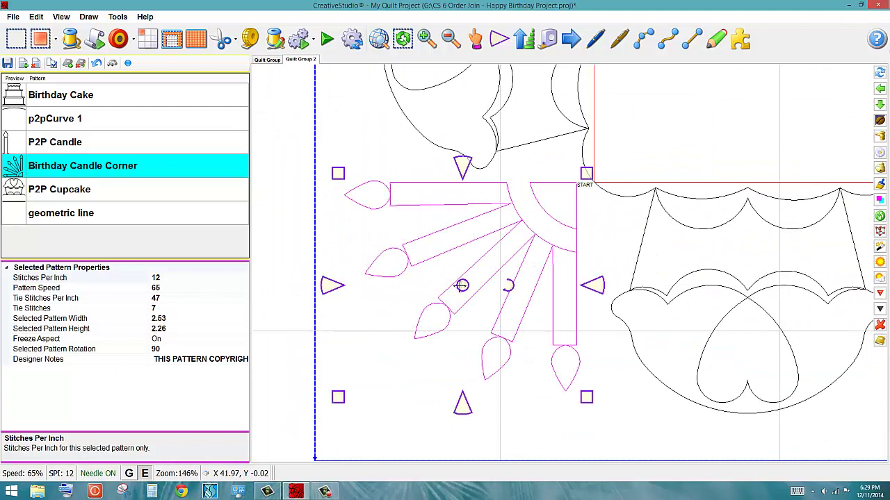
drag(460, 286, 477, 285)
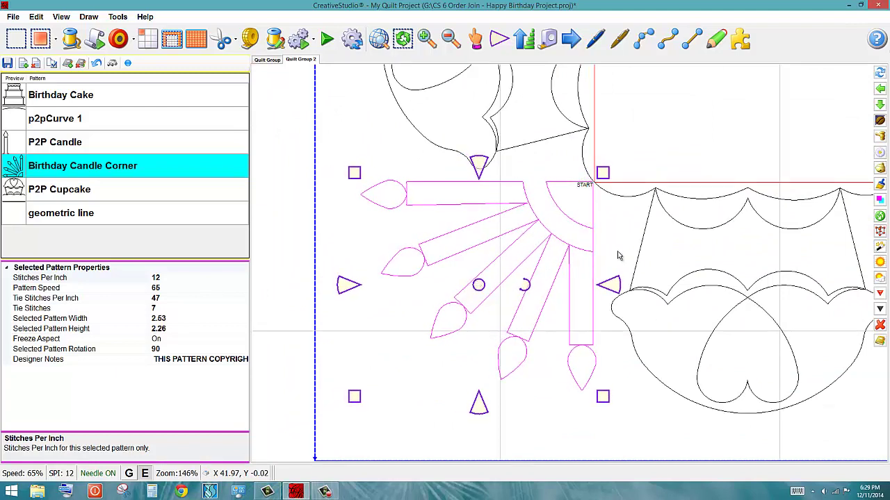
Step: Adjust the end points of the two cupcakes beside the lower-left candle pattern to meet its inner corner
click(652, 206)
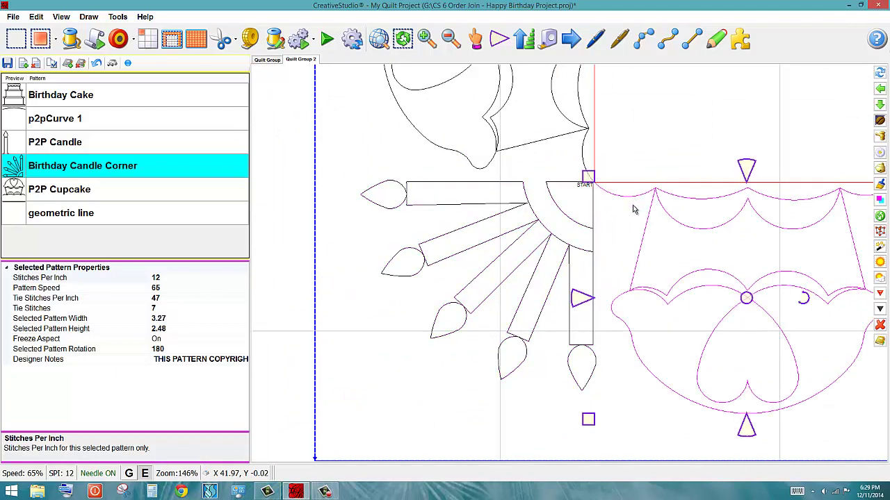
scroll(606, 188, up, 4)
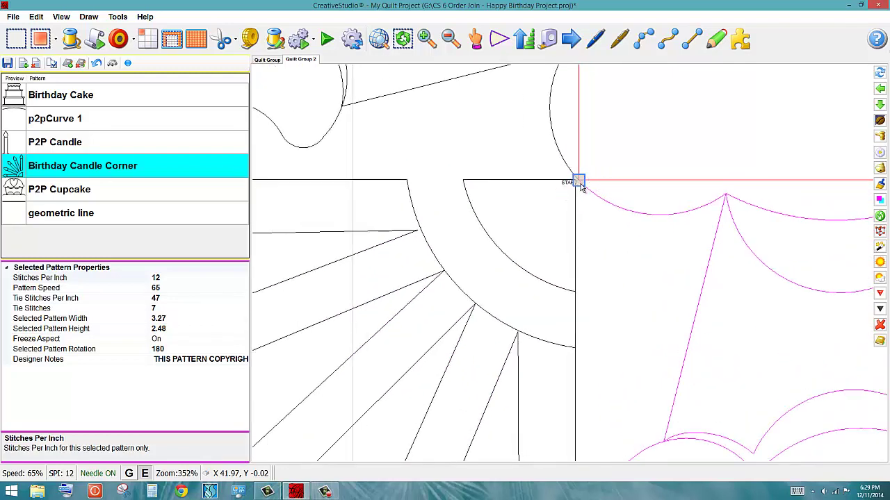
drag(581, 189, 577, 185)
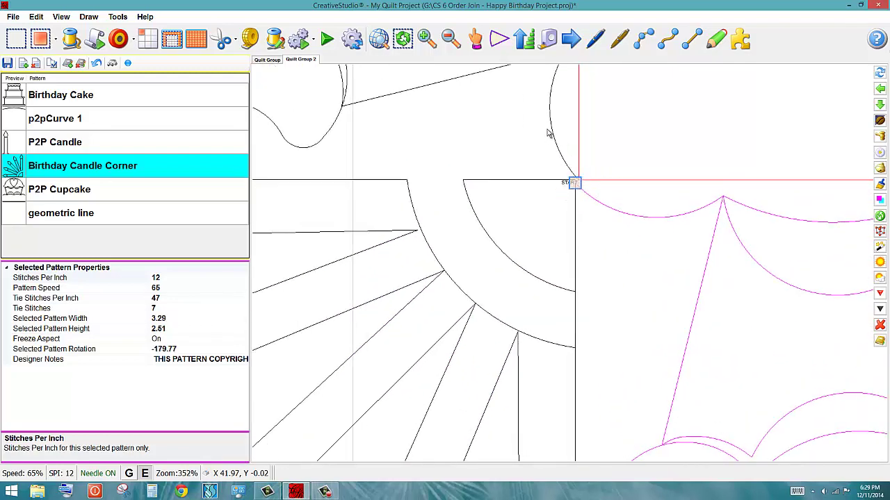
click(439, 84)
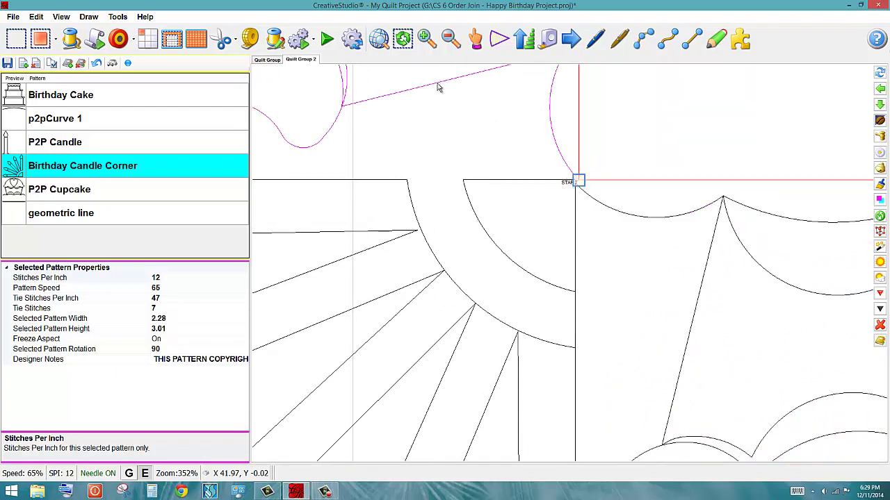
drag(581, 184, 574, 180)
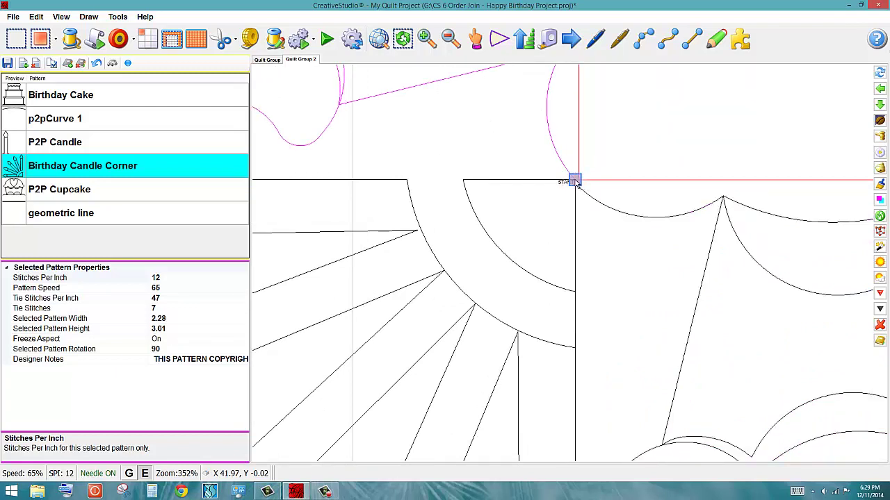
scroll(566, 220, up, 4)
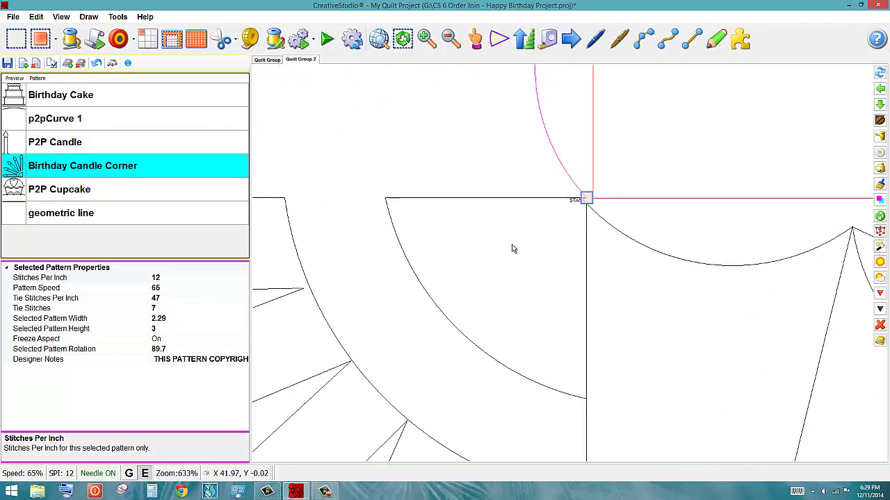
scroll(679, 232, down, 1)
click(680, 232)
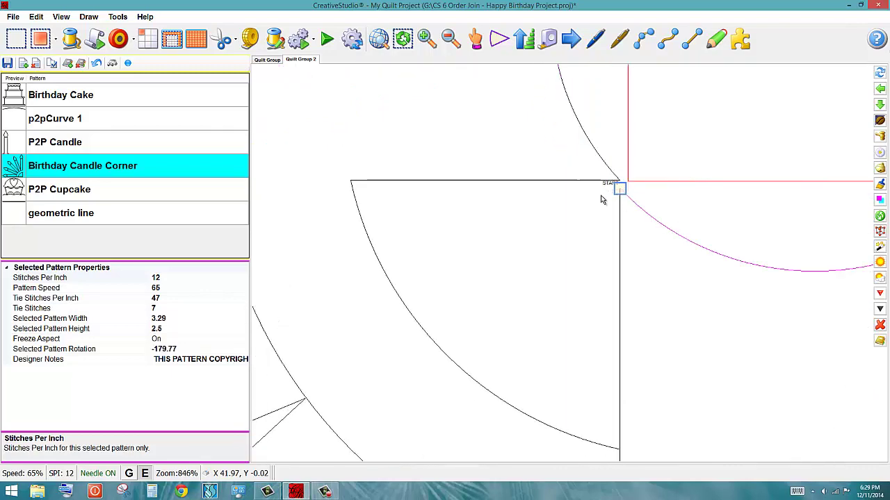
scroll(510, 234, down, 5)
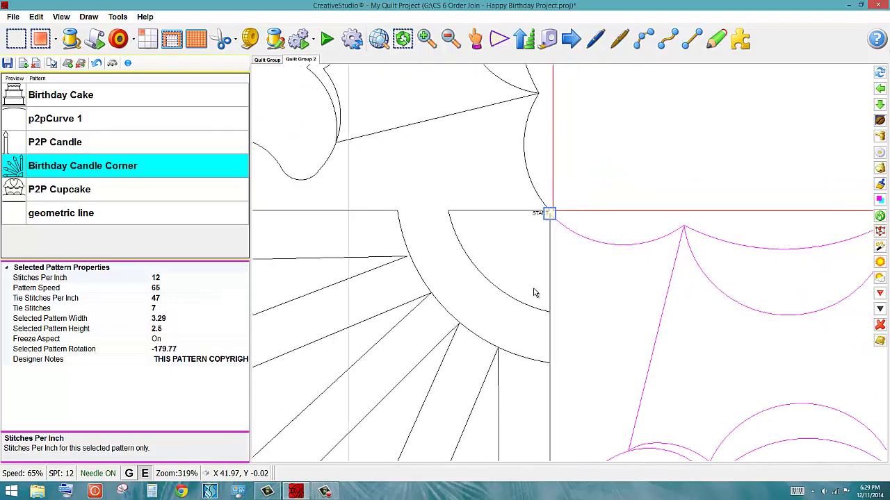
scroll(486, 326, down, 10)
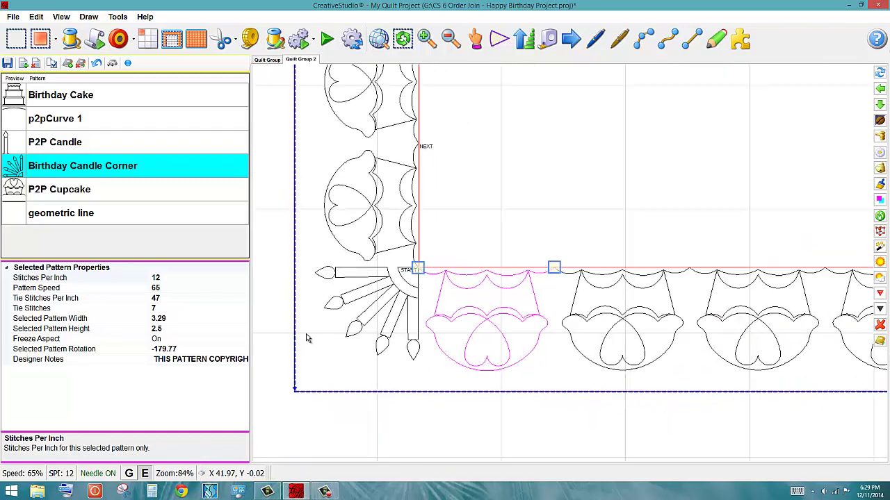
Step: Order Join the whole cupcake and candle corner border, starting from the uppermost cupcake on the left side
scroll(400, 365, down, 4)
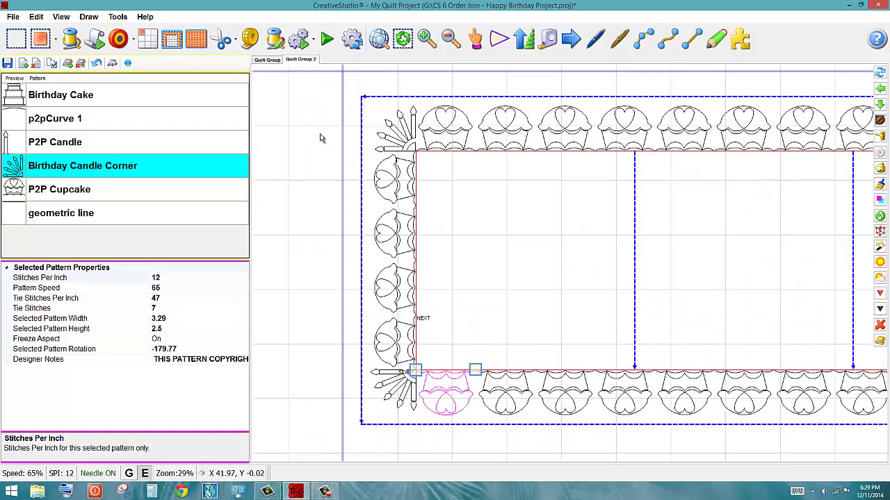
scroll(285, 136, down, 3)
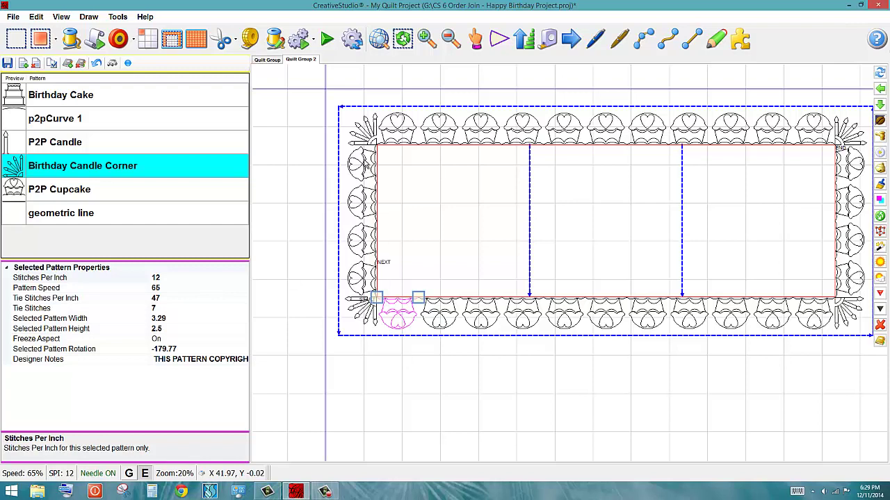
click(361, 168)
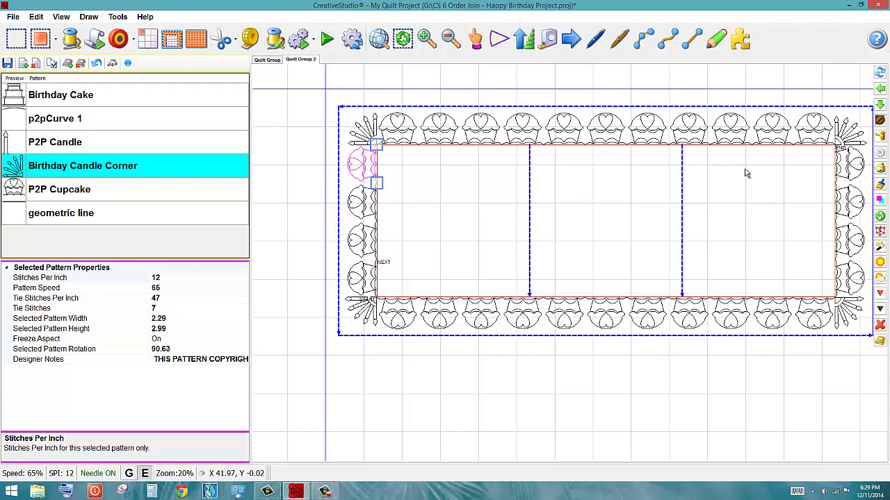
click(880, 233)
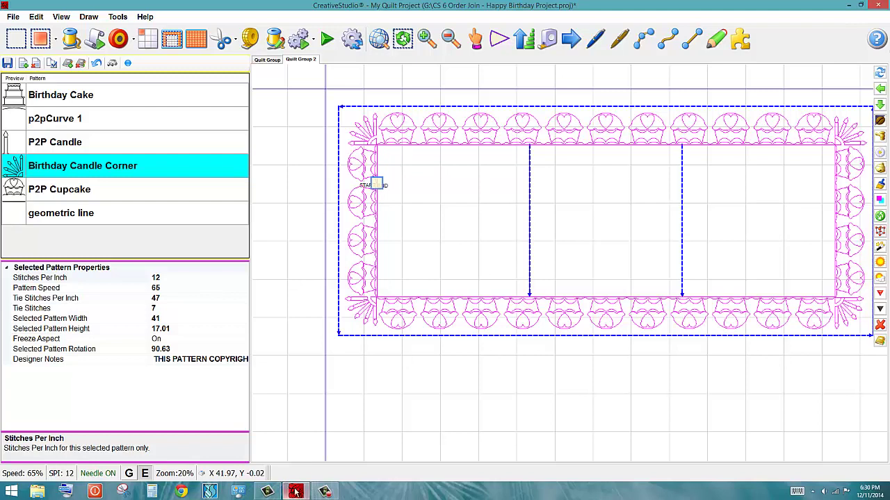
click(324, 491)
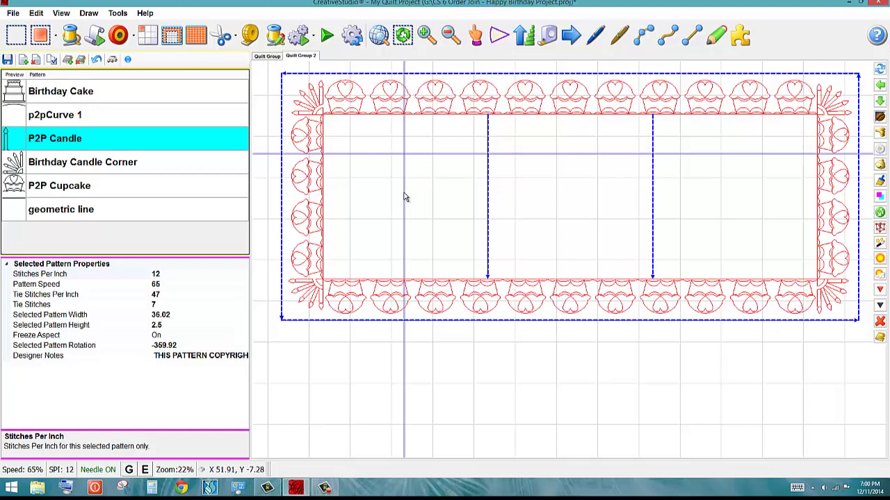
Step: Create a boundary through the four corners of the left inner block, with two diagonals crossing at the block's center
click(17, 38)
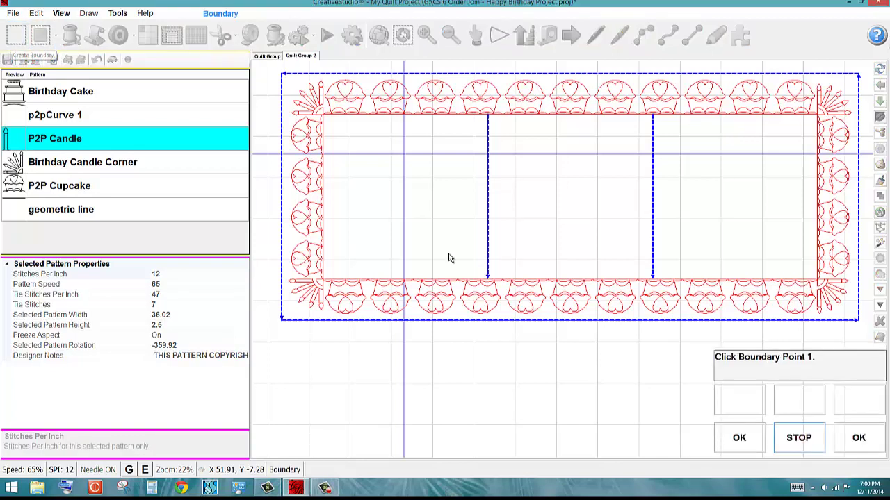
click(752, 415)
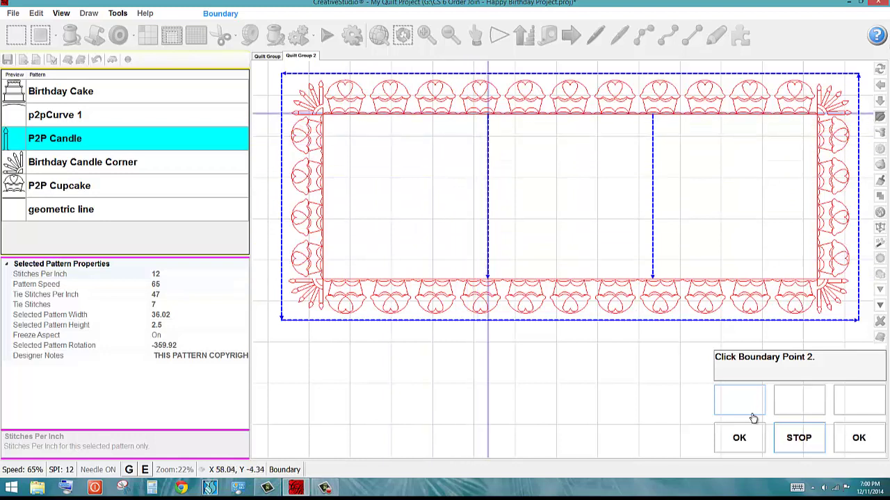
click(753, 417)
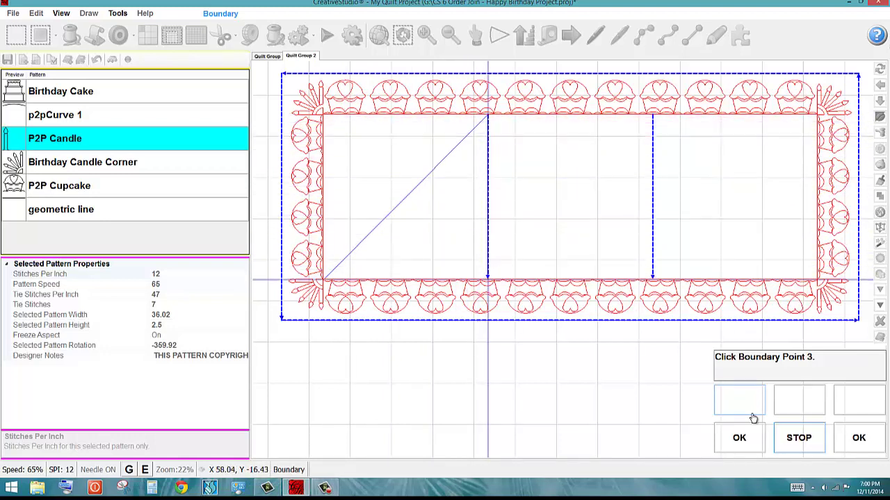
click(753, 418)
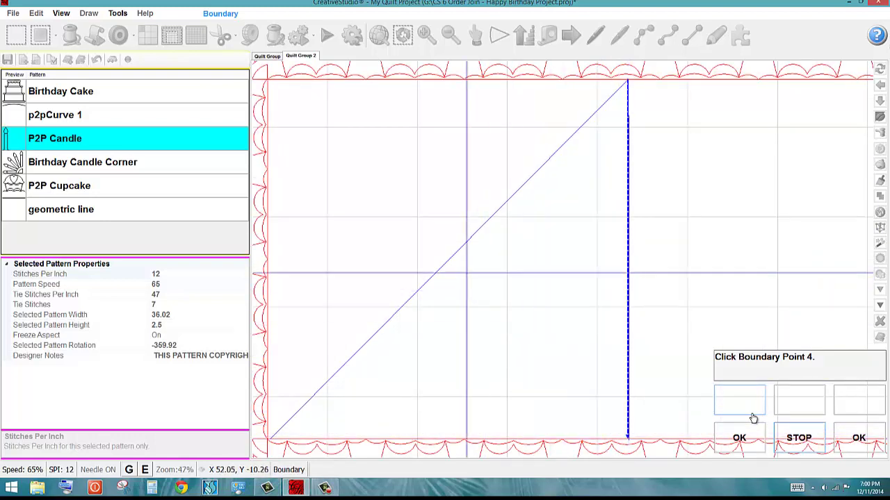
click(753, 418)
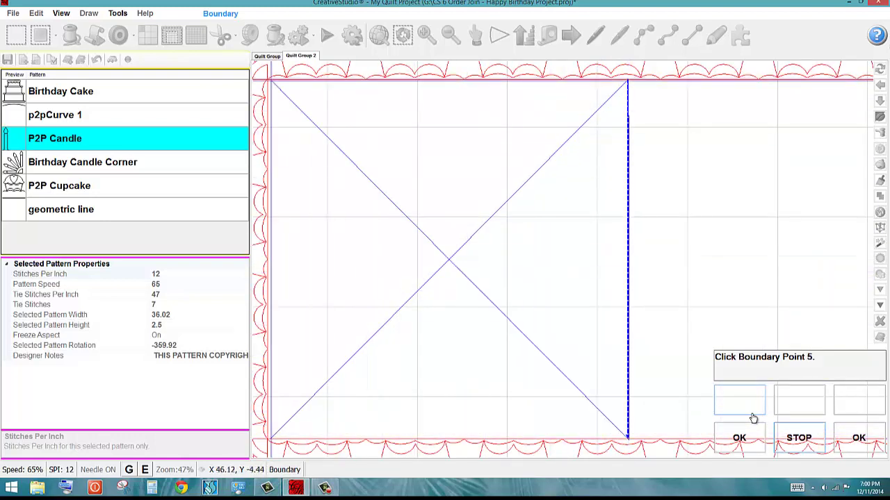
click(752, 418)
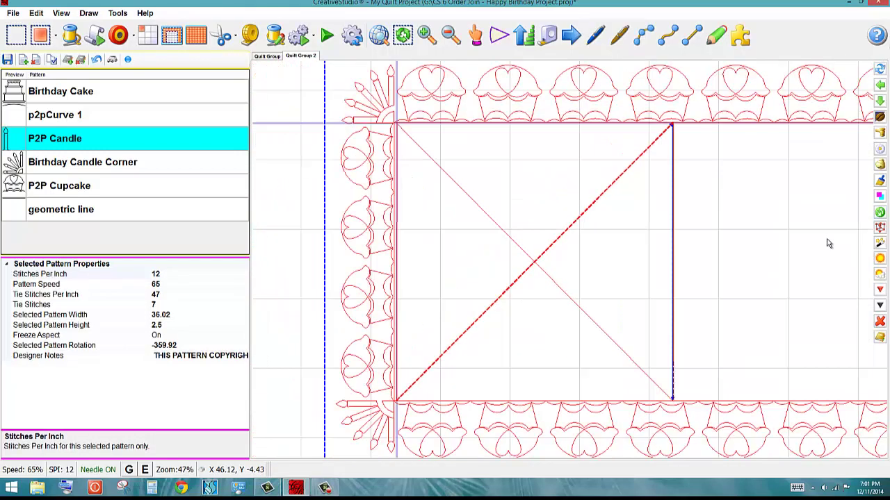
Step: Add a single P2P Candle and position it upright near the upper middle of the left block, above the diagonals' crossing
scroll(826, 244, down, 2)
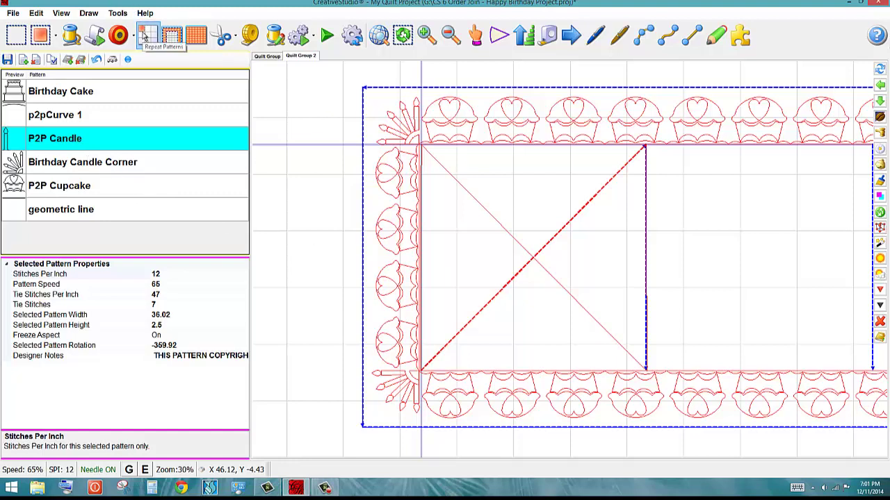
click(147, 35)
click(738, 448)
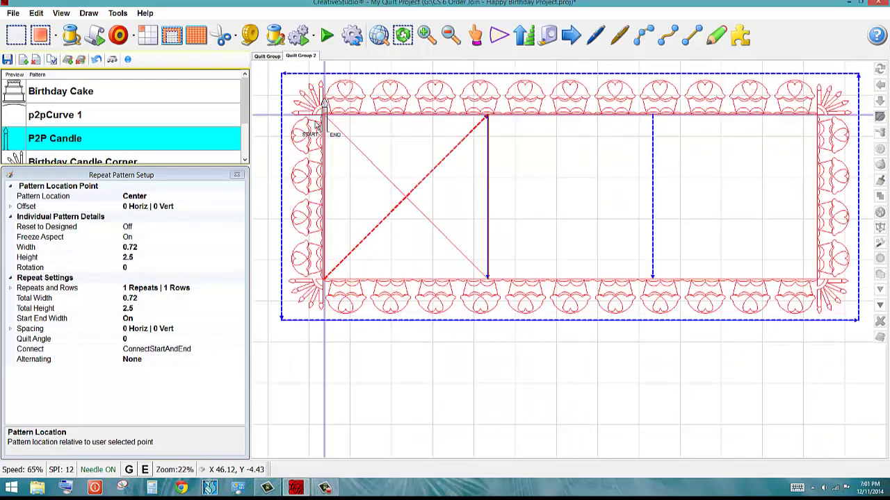
scroll(314, 101, up, 3)
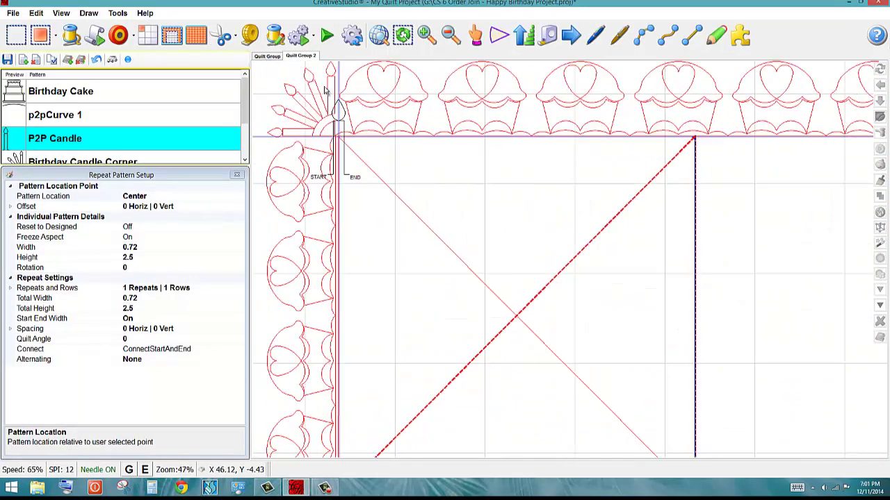
click(343, 165)
drag(340, 136, 515, 188)
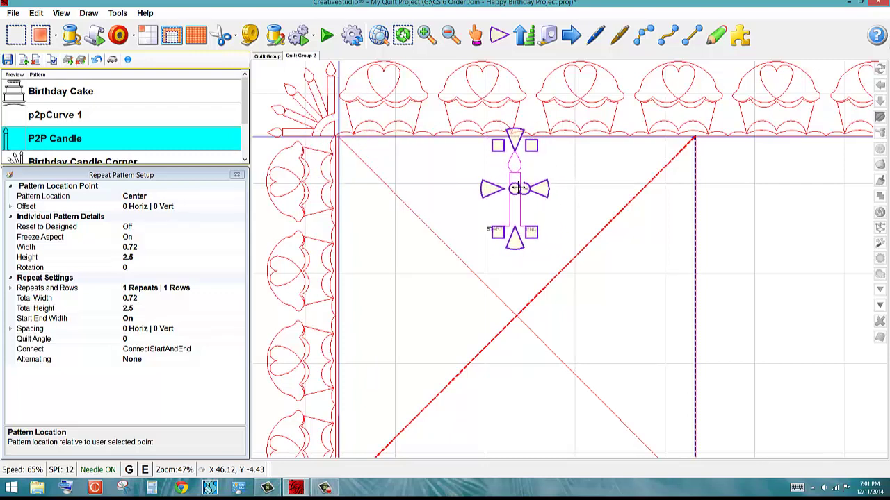
Step: Make a circular array of the candle with 15 copies at -22.5 degrees, centered where the block's diagonals cross
right_click(515, 221)
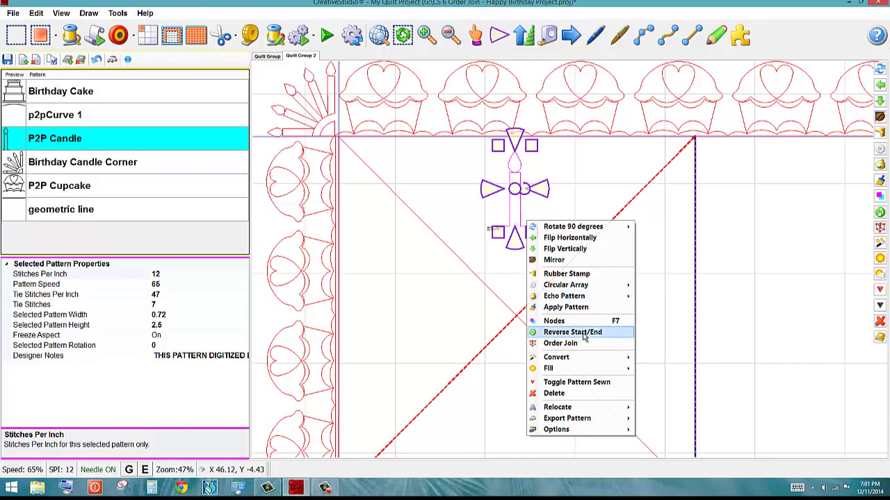
mouse_move(602, 290)
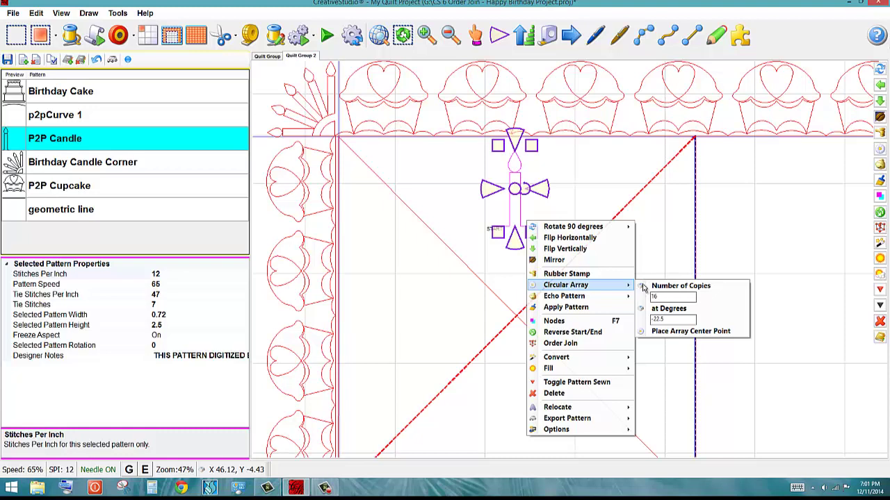
click(641, 288)
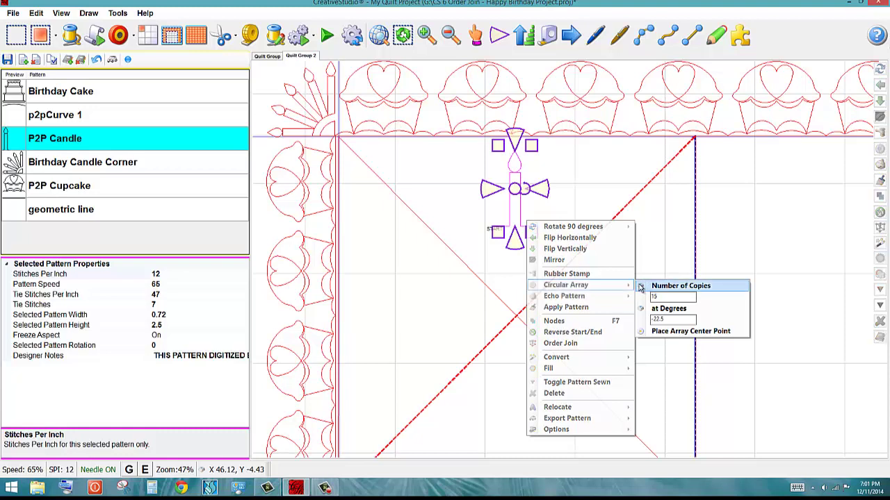
click(678, 332)
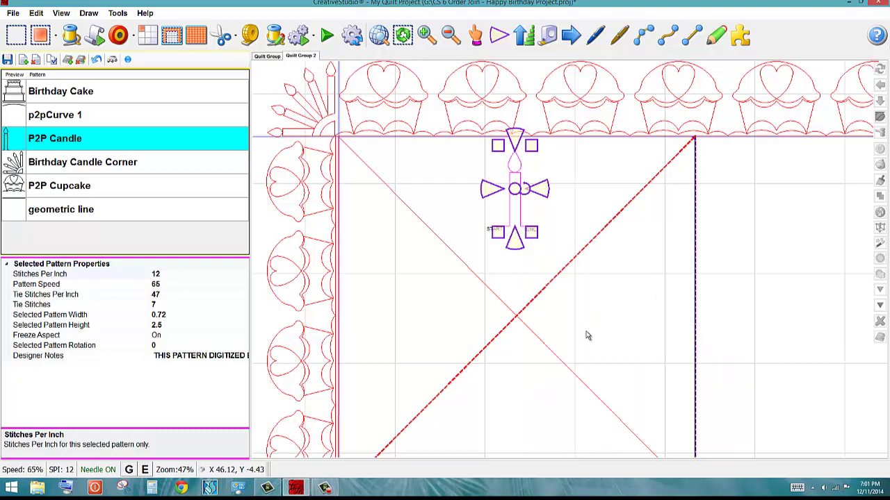
click(516, 319)
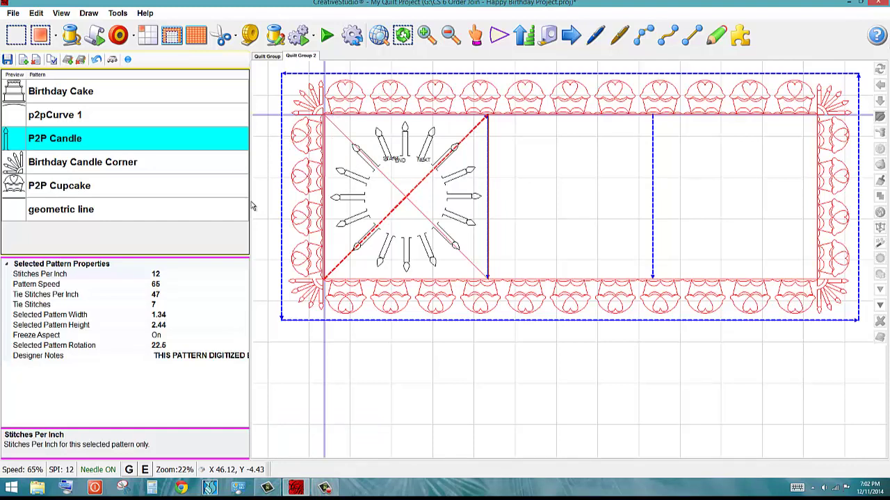
Step: Draw p2pCurve 1 segments joining the bases of neighboring candles clockwise from the top of the ring to the bottom candle
click(59, 118)
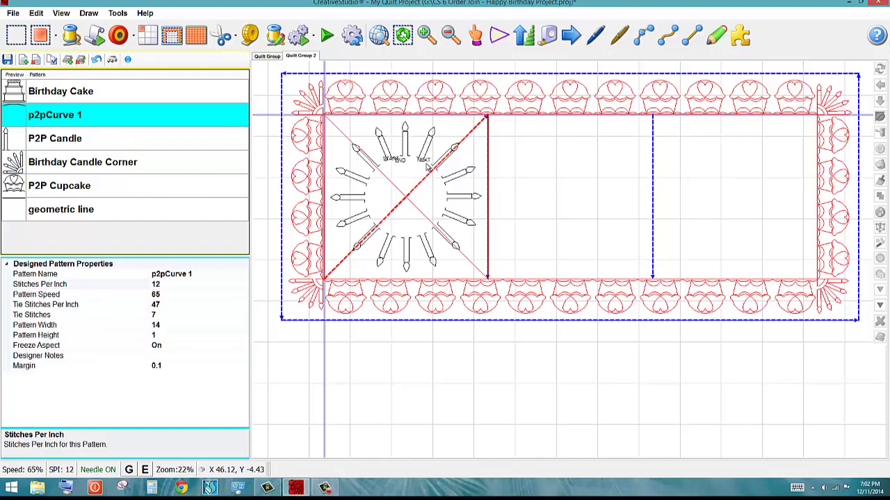
scroll(403, 146, up, 4)
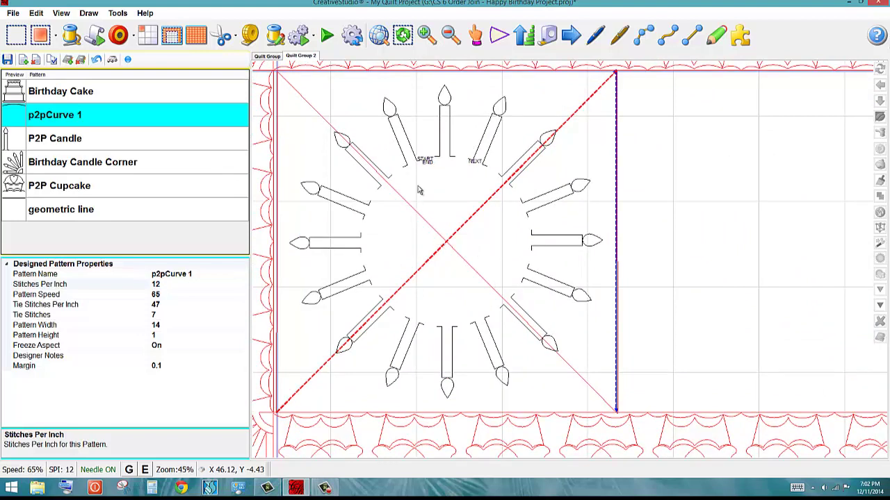
double_click(73, 113)
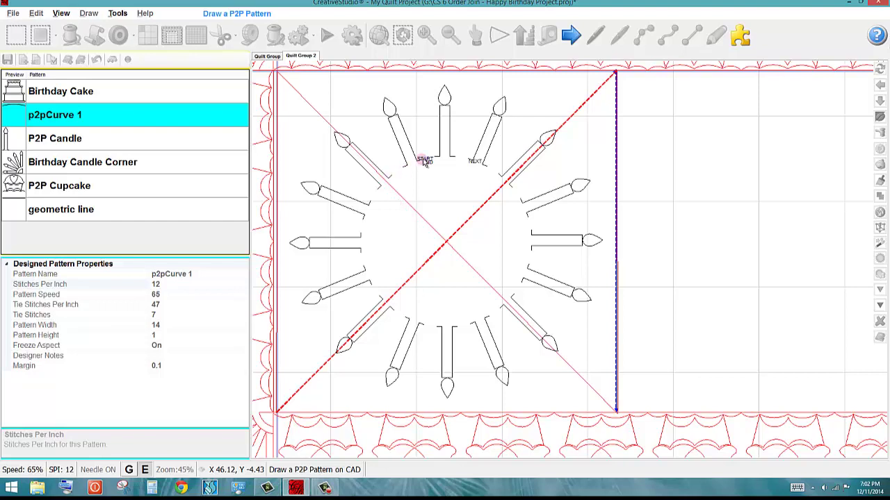
click(468, 159)
click(500, 175)
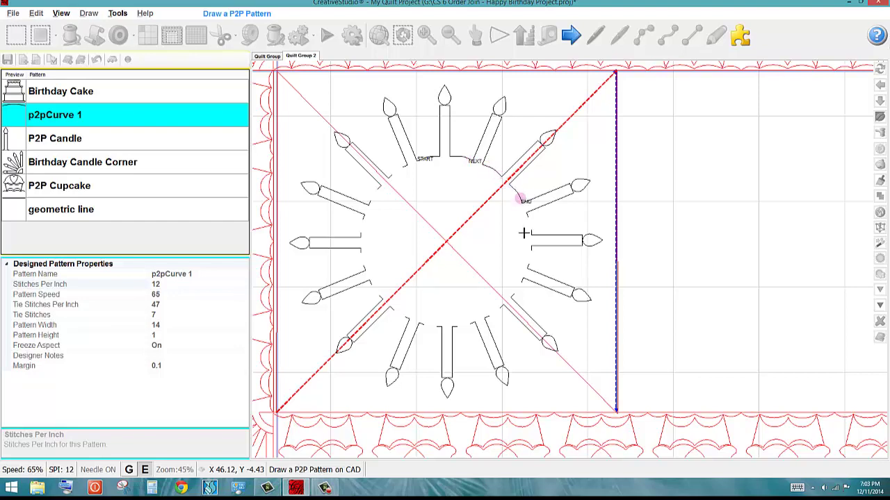
click(520, 200)
click(531, 234)
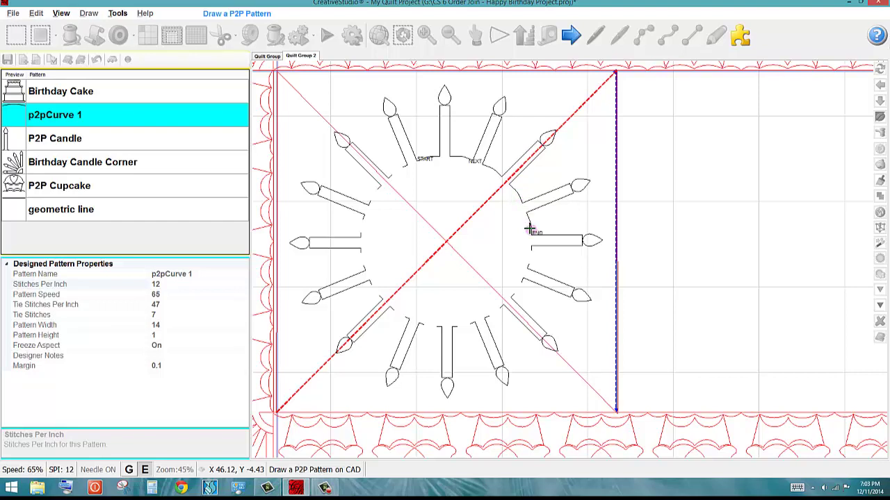
click(531, 263)
click(517, 295)
click(489, 314)
click(452, 327)
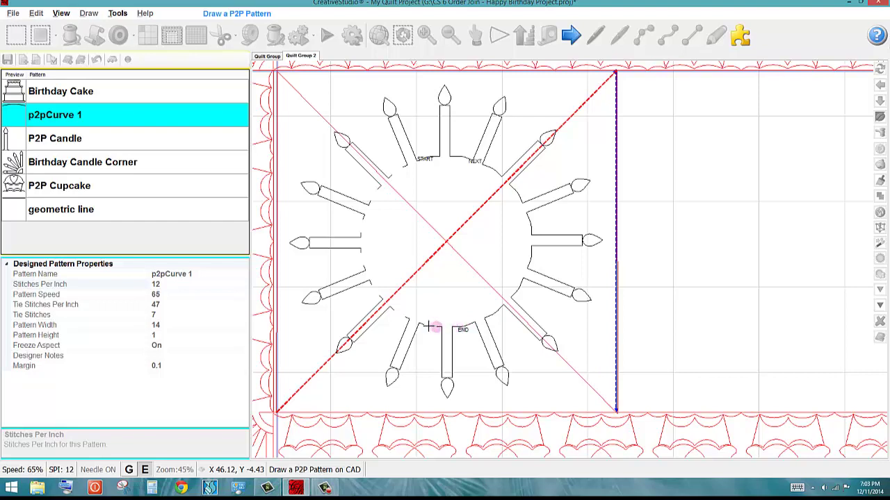
Step: Continue the connecting curves clockwise from the bottom candle up the ring's left side to the last candle, and finish the drawing
click(427, 325)
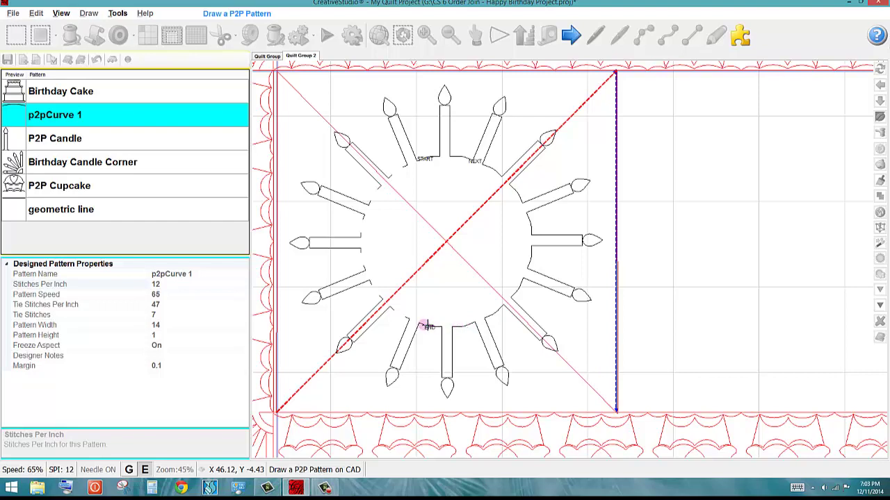
click(397, 311)
click(372, 286)
click(360, 255)
click(362, 218)
click(370, 200)
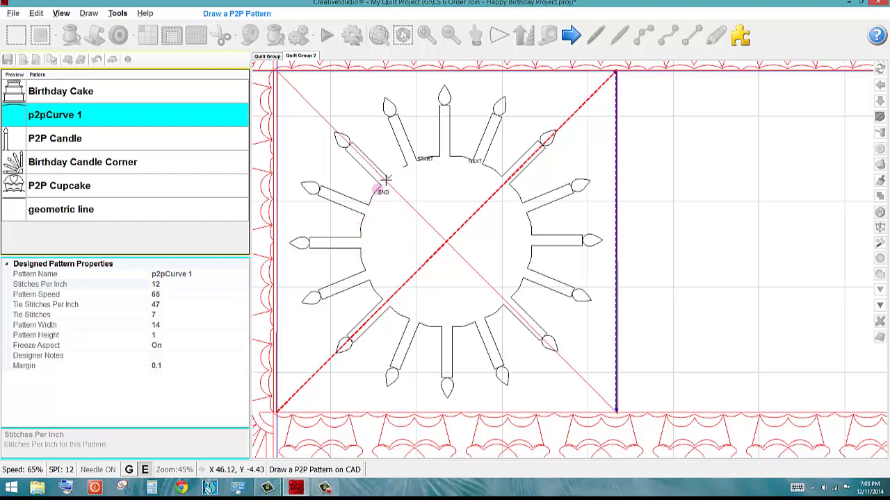
click(392, 174)
click(401, 167)
right_click(401, 167)
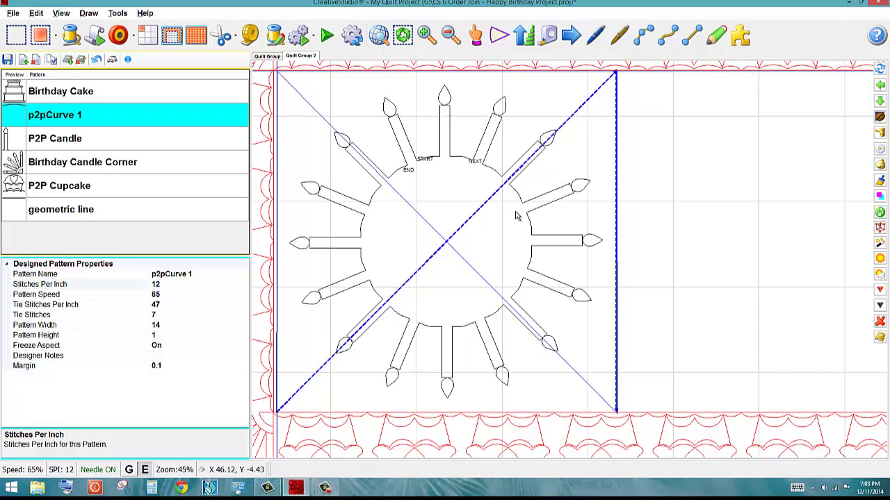
Step: Order Join all the candles and connecting curves of the left block's ring into one pattern, starting from the top candle
key(s)
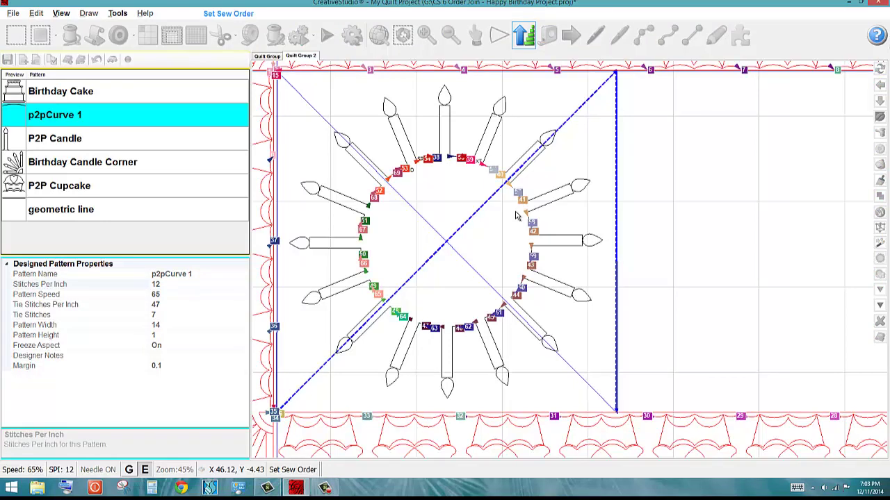
key(Escape)
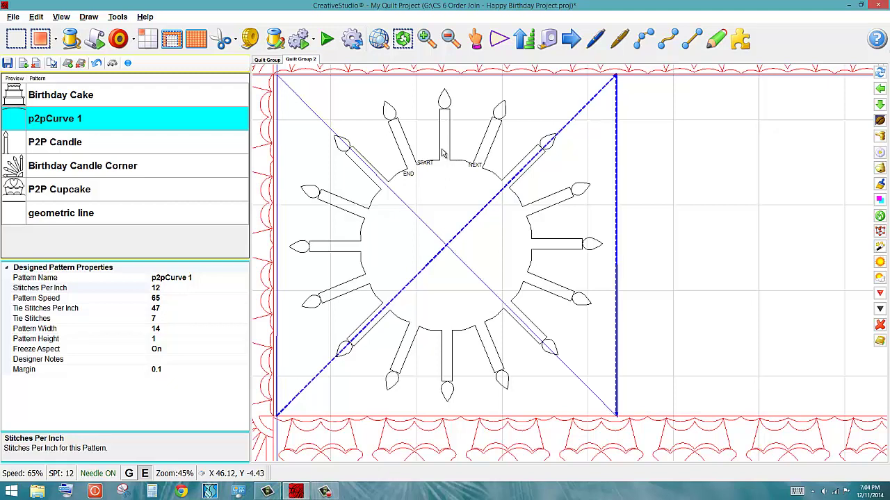
click(439, 157)
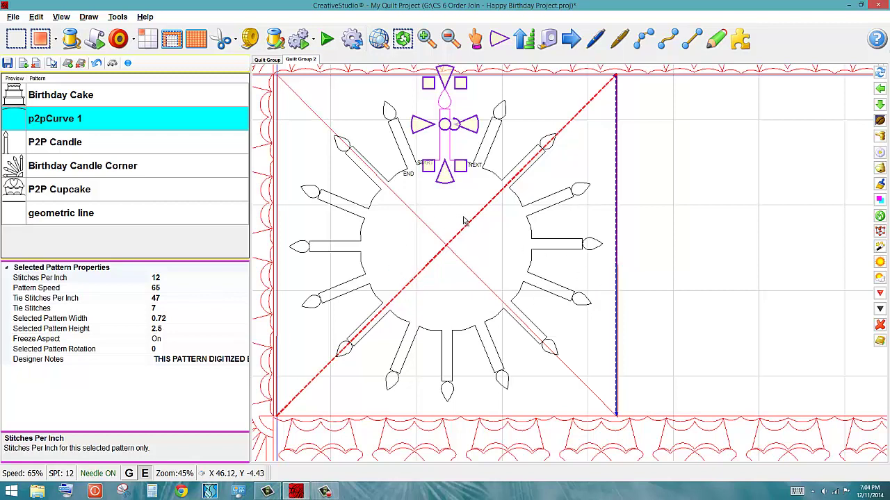
click(880, 234)
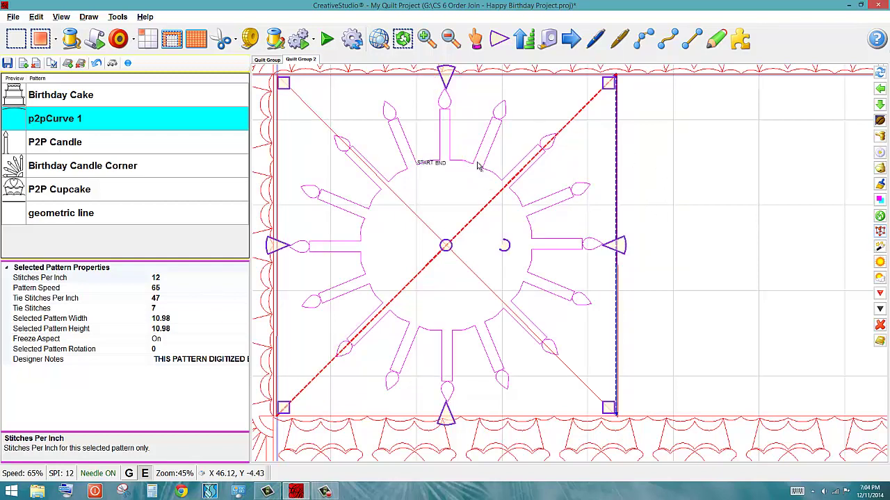
scroll(478, 166, up, 1)
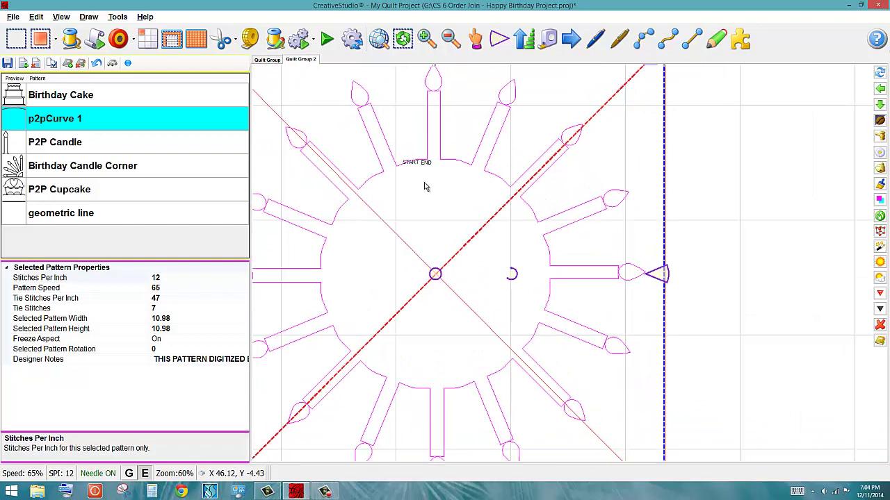
scroll(477, 159, down, 2)
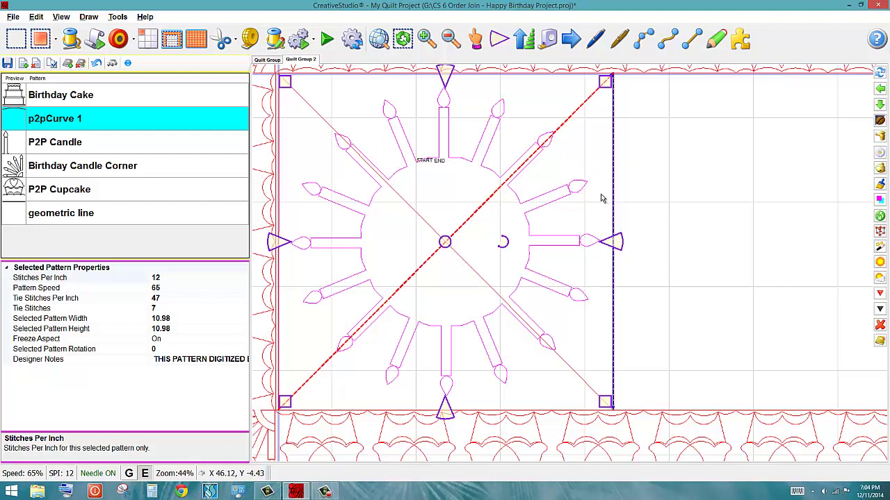
click(709, 335)
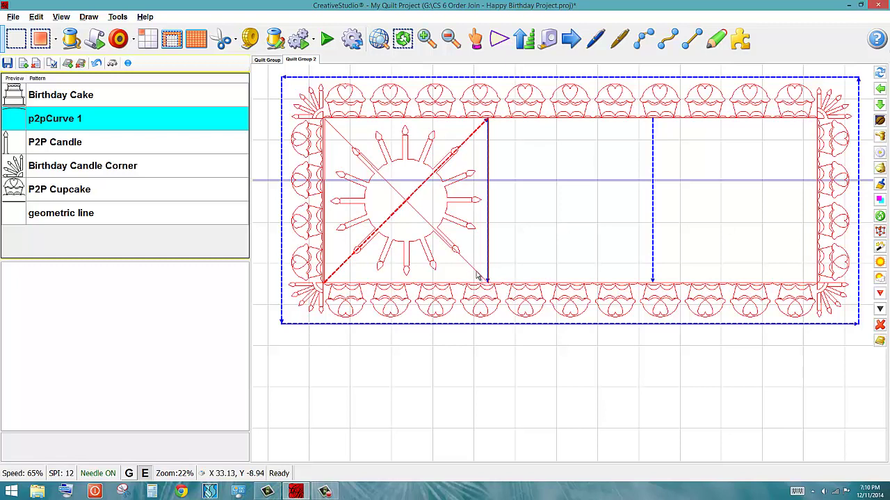
Step: Duplicate the joined candle ring with Rubber Stamp Pattern and place the copy in the right block
drag(476, 274, 339, 131)
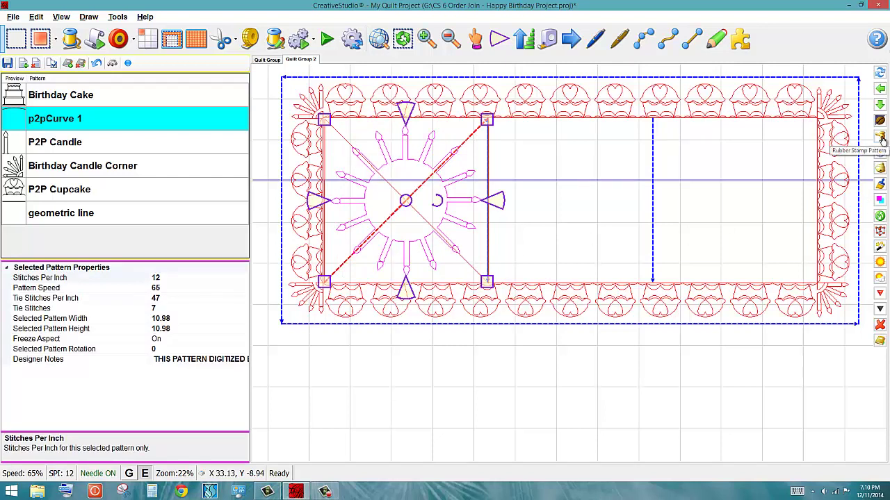
click(881, 138)
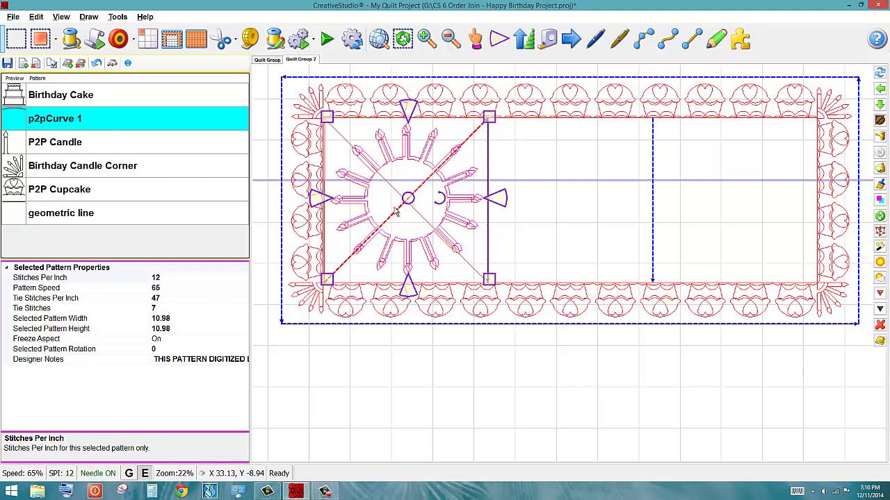
drag(408, 199, 738, 200)
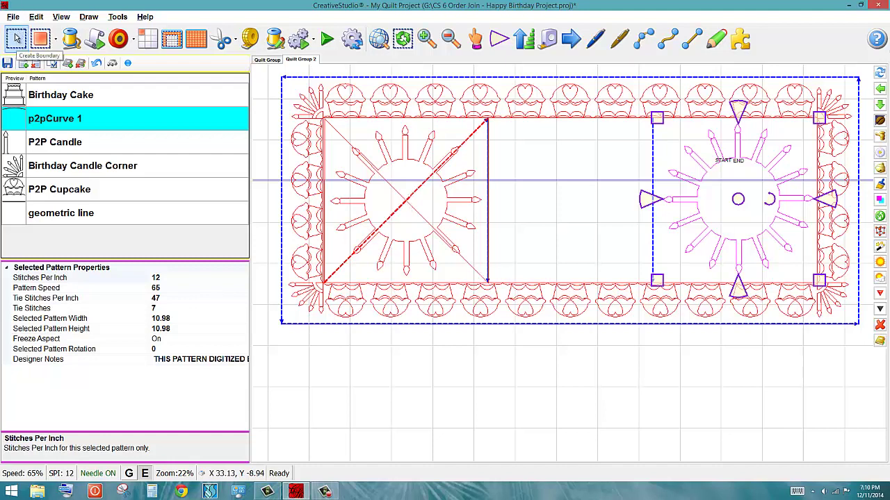
Step: Create a boundary through the four corners of the right block, with two diagonals crossing at the block's center
click(17, 39)
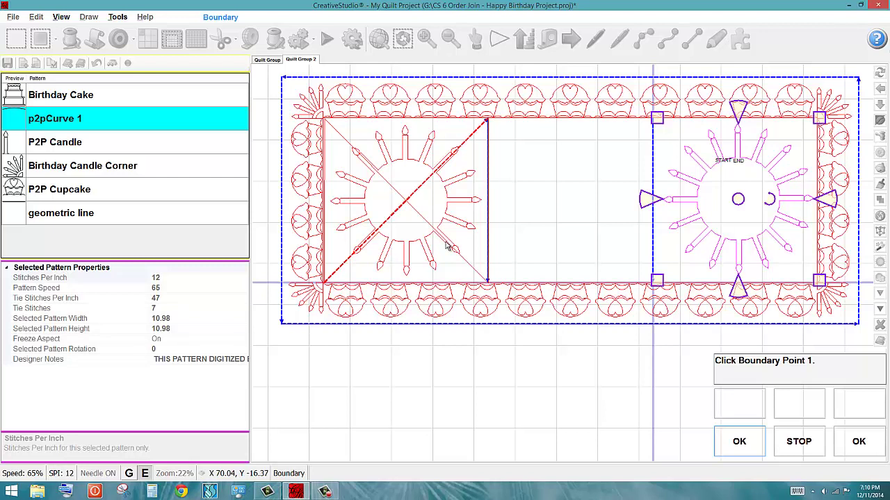
click(653, 283)
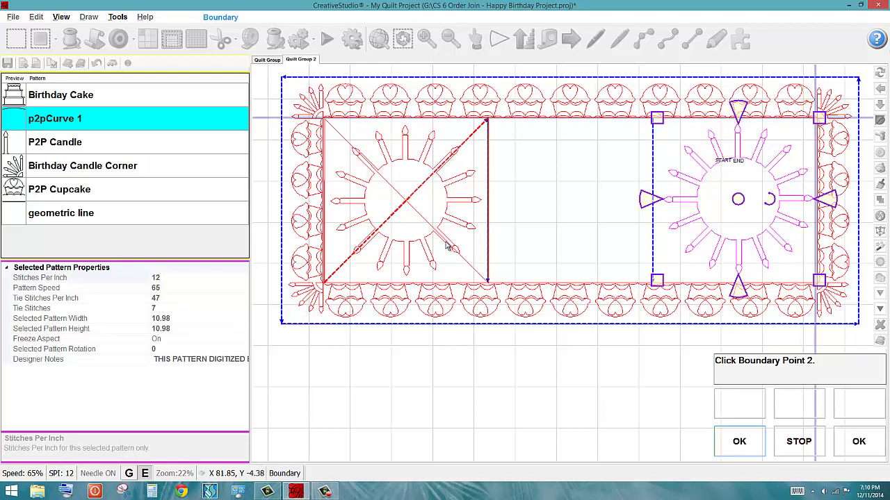
click(817, 118)
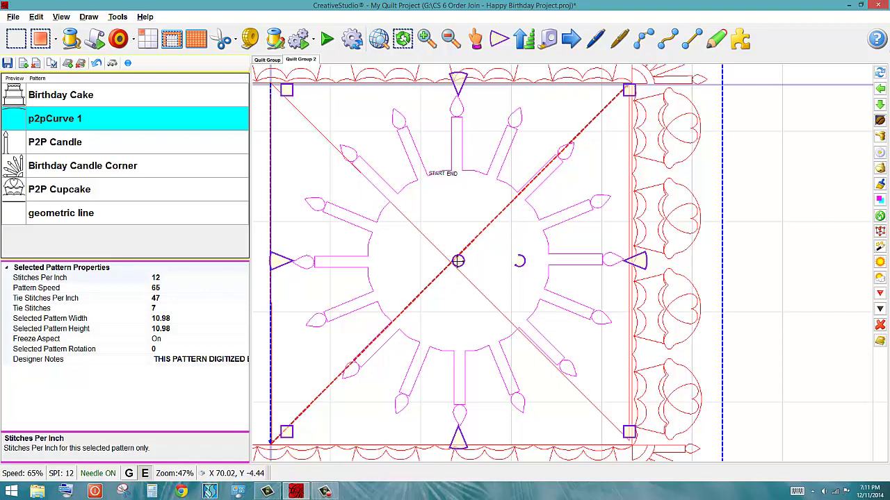
Step: Center the copied candle ring on the crossing of the right block's diagonals and deselect it
drag(458, 261, 452, 261)
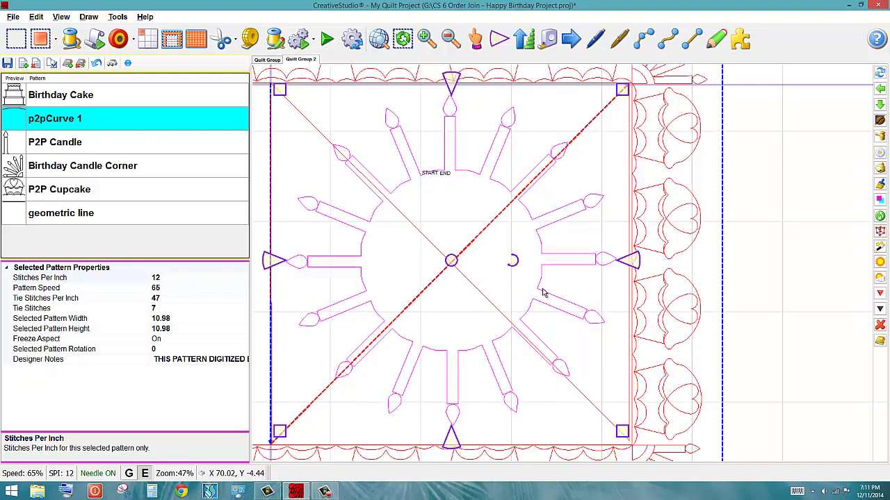
click(838, 300)
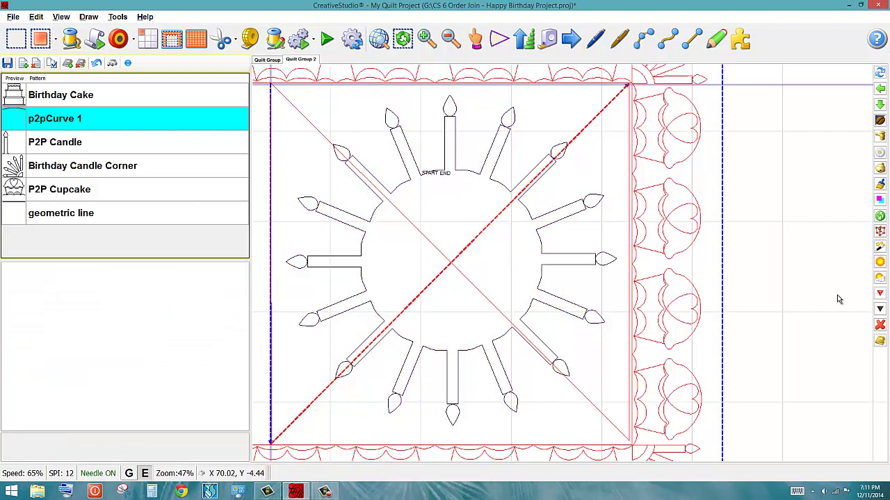
key(b)
click(467, 317)
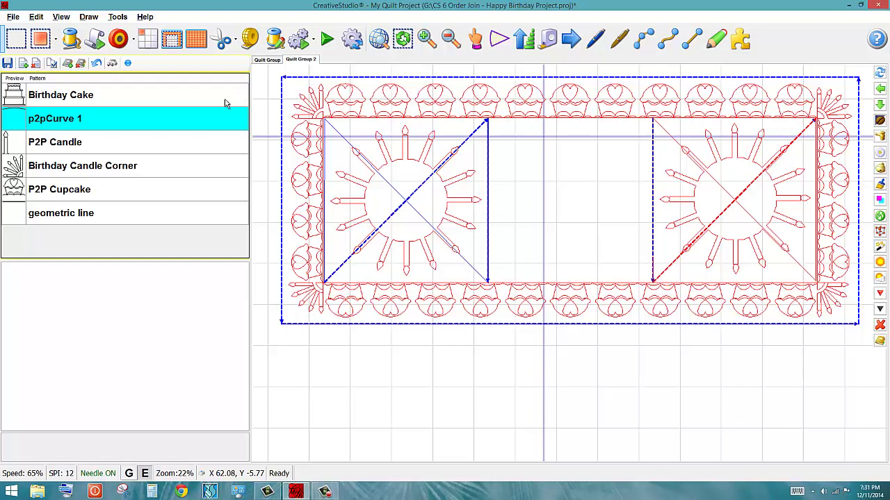
Step: Place a P2P Cupcake point to point in the center of each of the two candle rings
click(39, 194)
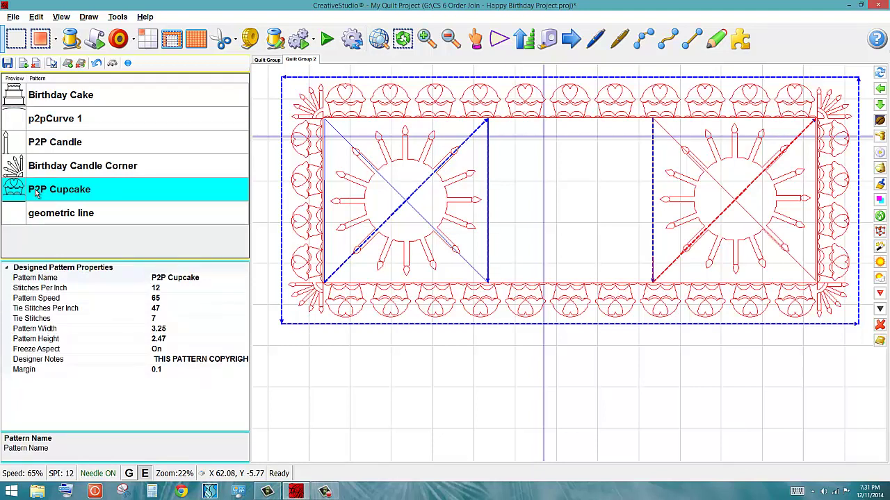
click(119, 41)
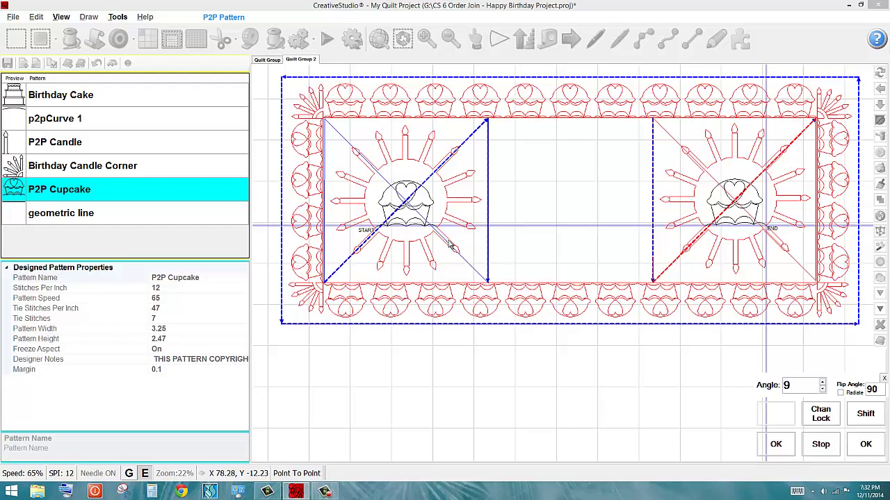
click(865, 444)
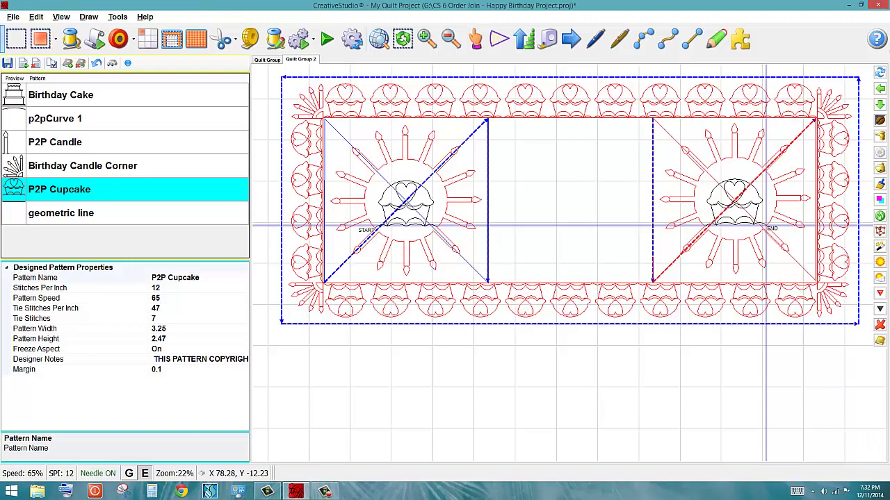
key(super+c)
key(Escape)
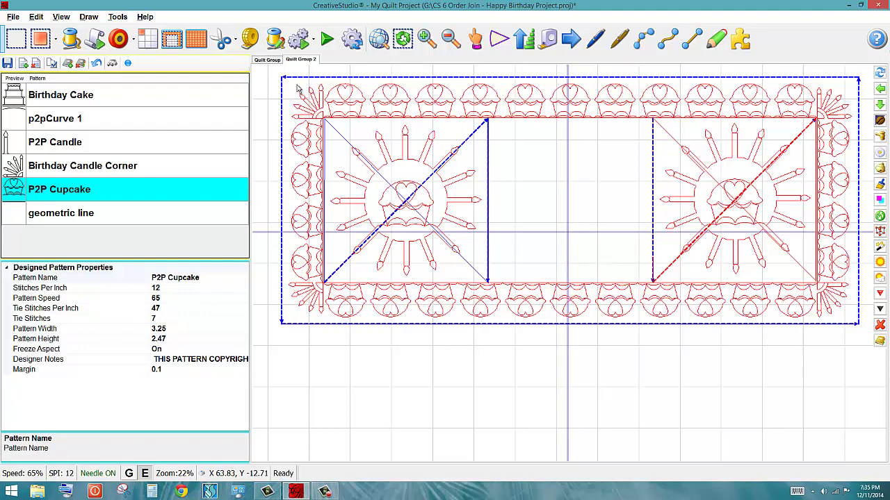
Step: Choose the Birthday Cake pattern and create a boundary with crossing diagonals through the four corners of the middle block
click(147, 98)
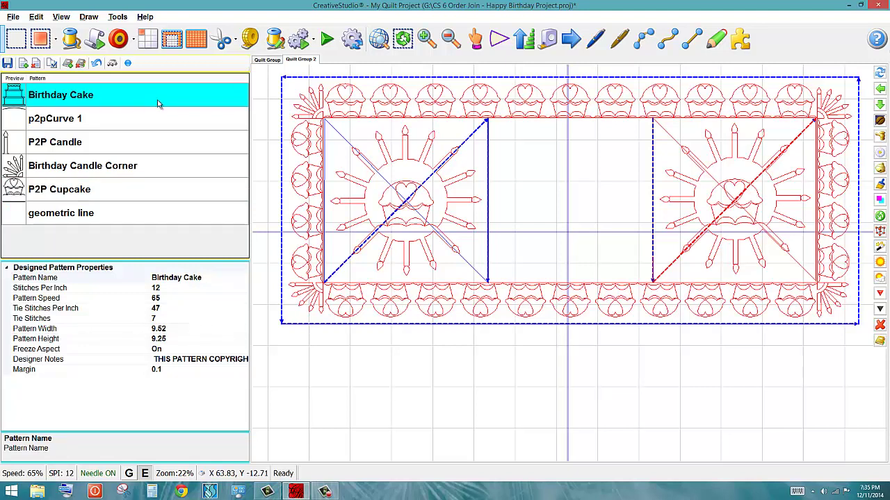
click(16, 40)
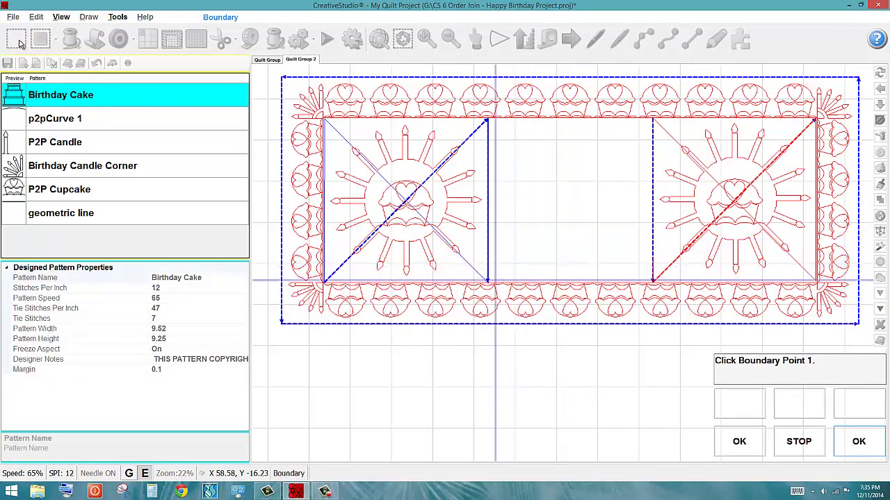
click(489, 283)
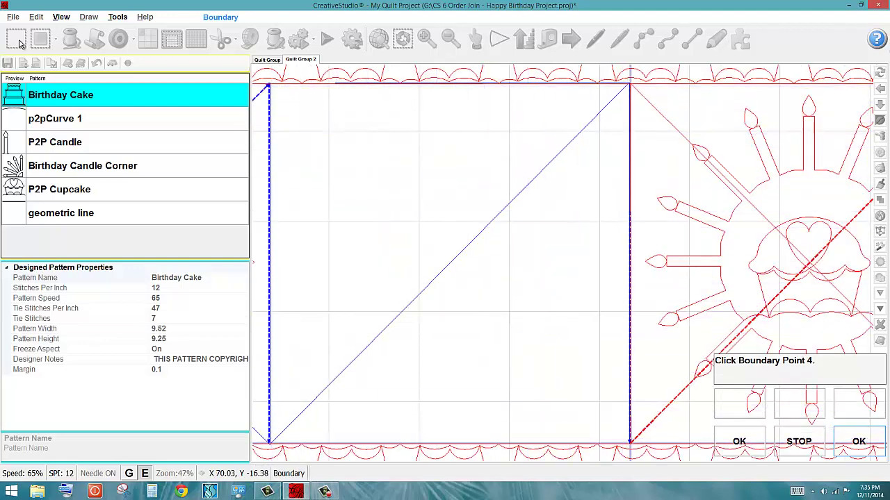
click(630, 442)
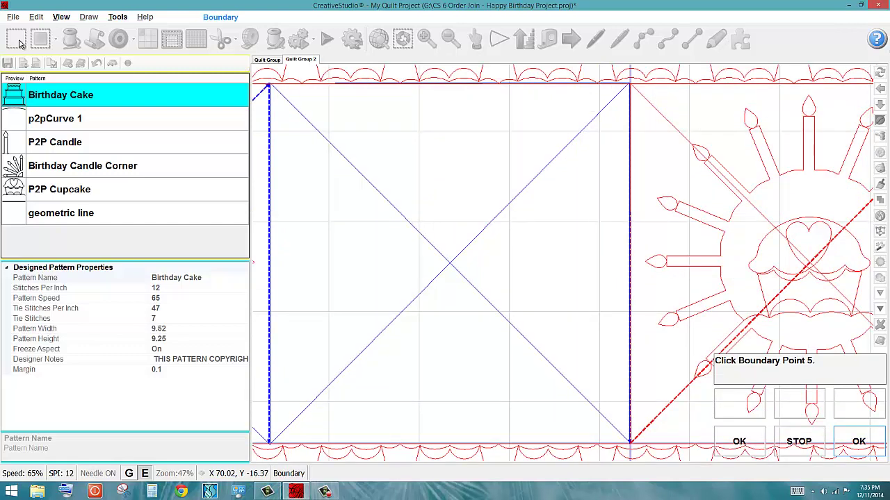
key(Return)
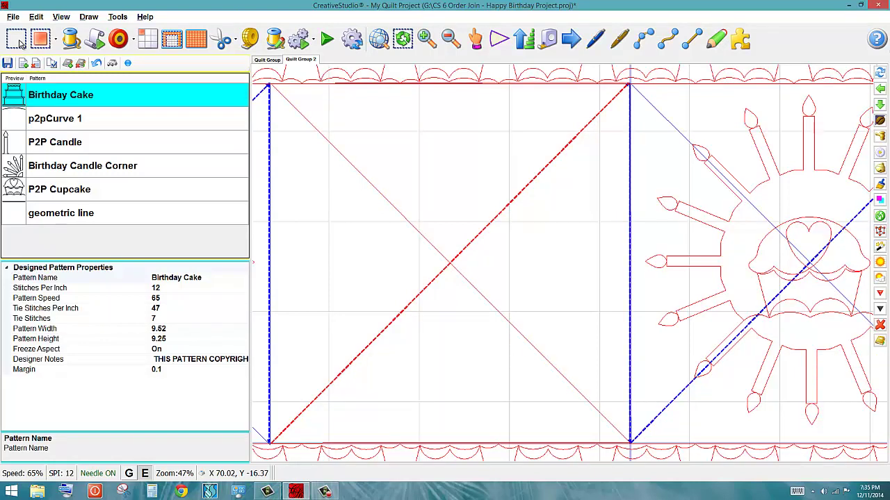
key(XF86AudioLowerVolume)
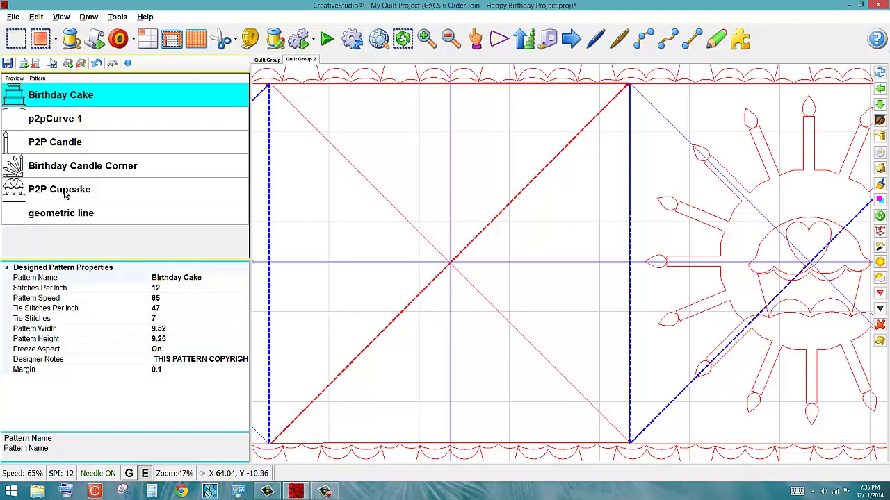
Step: Place one Birthday Cake pattern at the center of the middle block and delete that block's boundary with its crossing diagonals
click(146, 40)
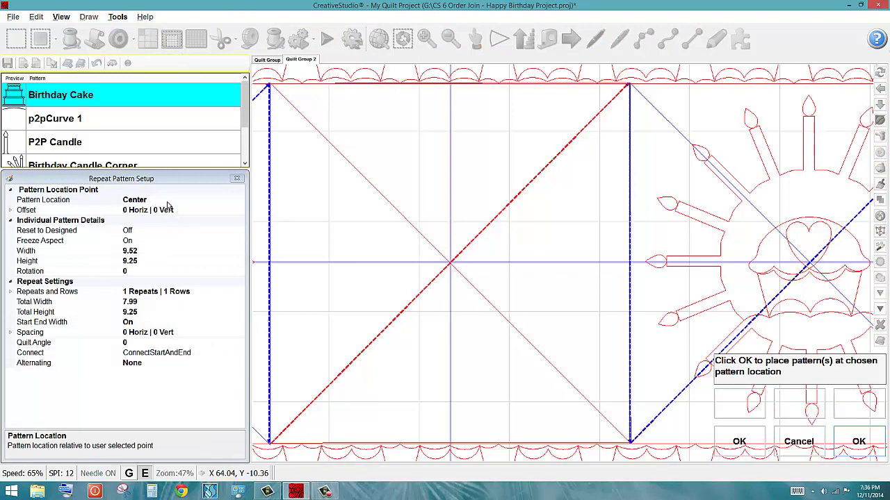
click(154, 200)
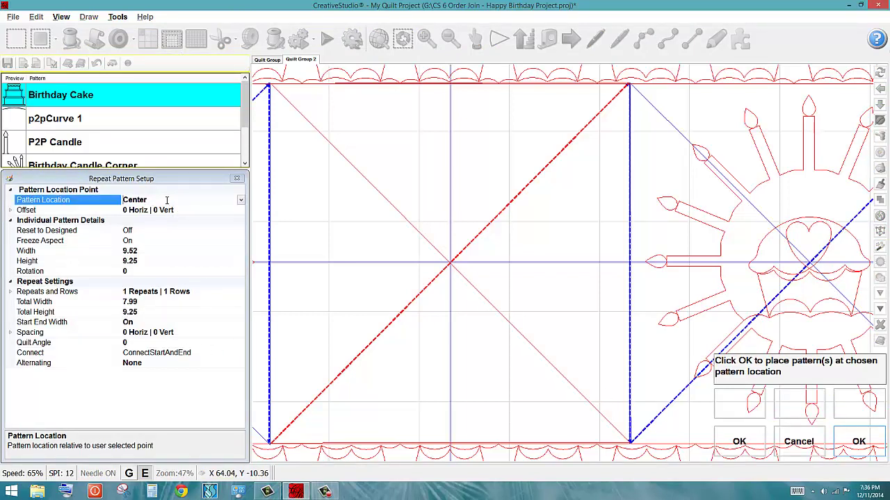
click(739, 440)
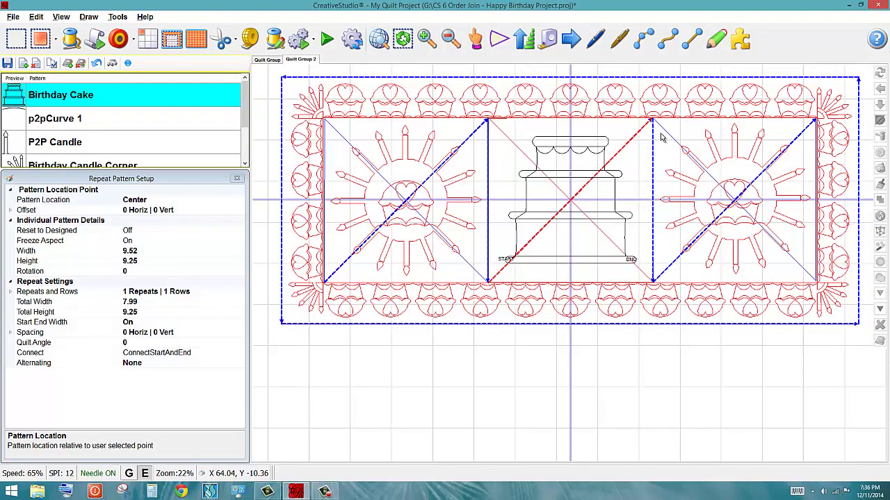
scroll(634, 128, up, 2)
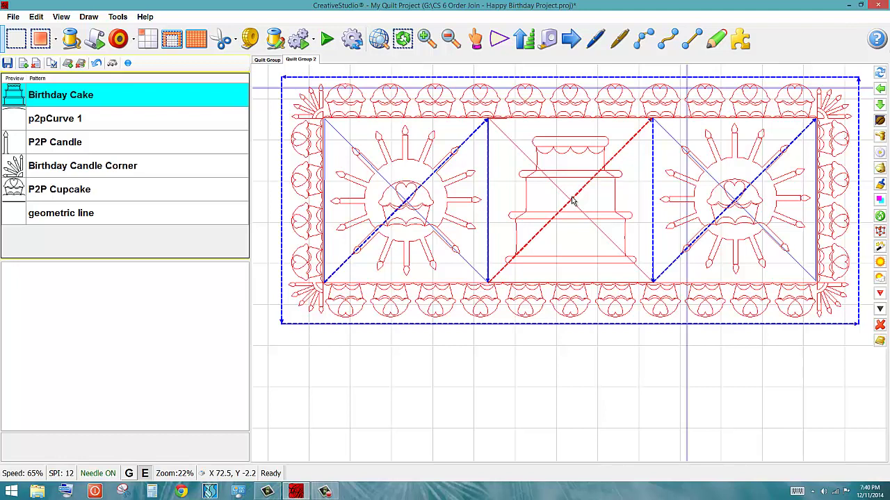
key(Delete)
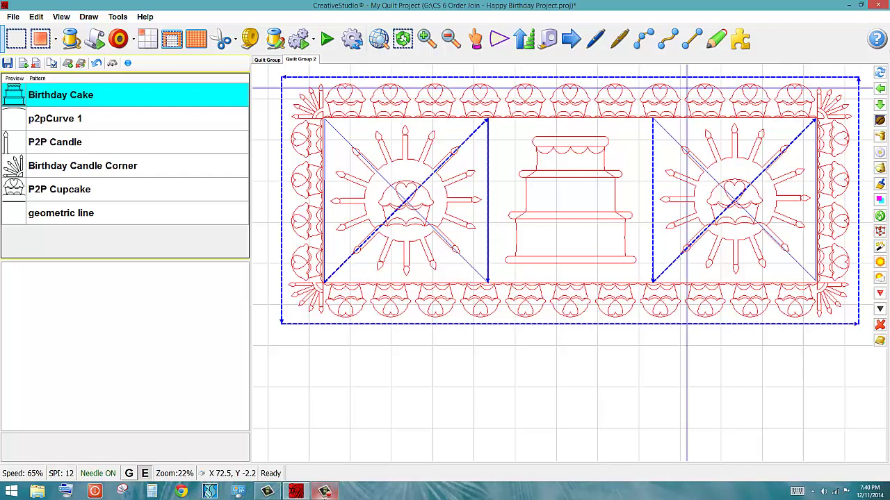
Step: Enter SWEET as the text for lettering the cake
right_click(535, 393)
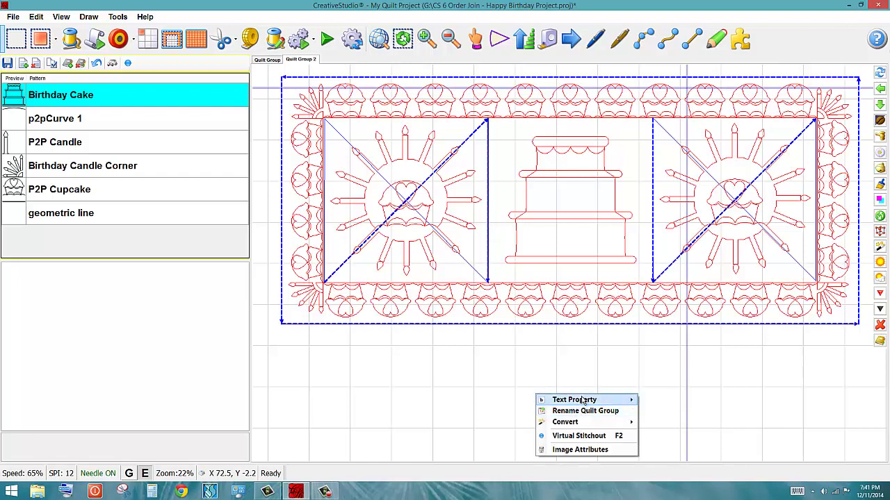
mouse_move(581, 402)
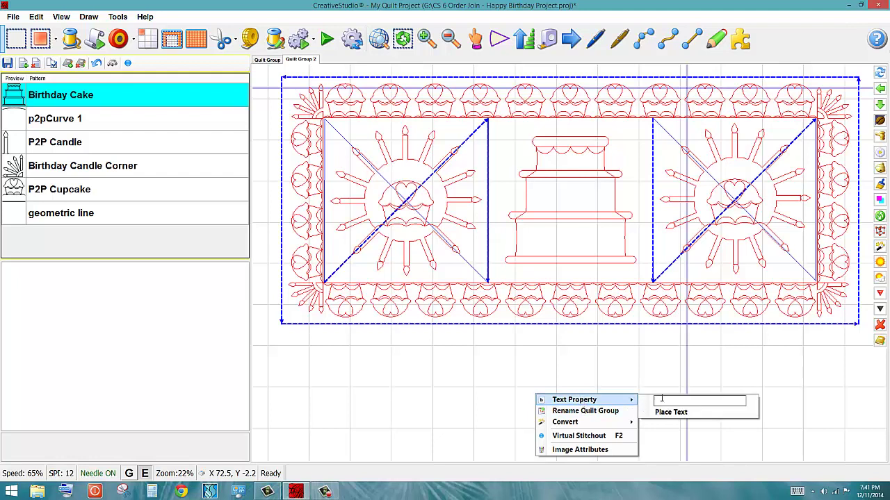
click(668, 401)
text(SWEET)
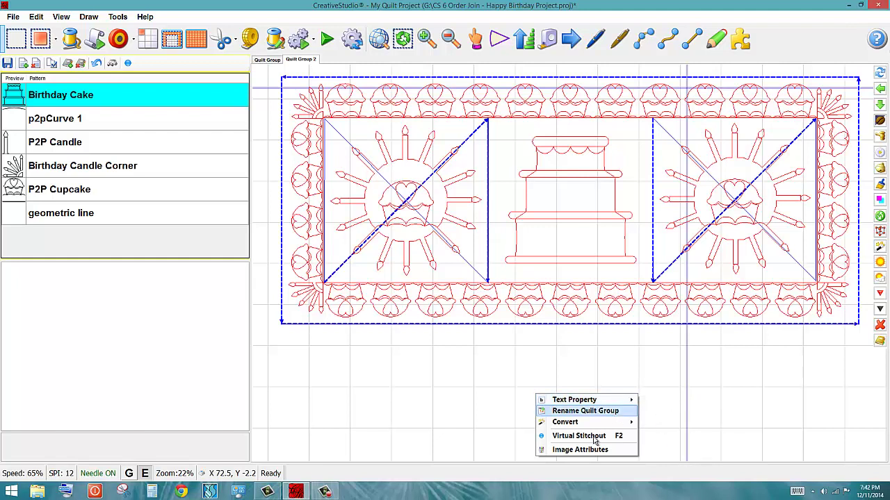
right_click(666, 375)
click(325, 492)
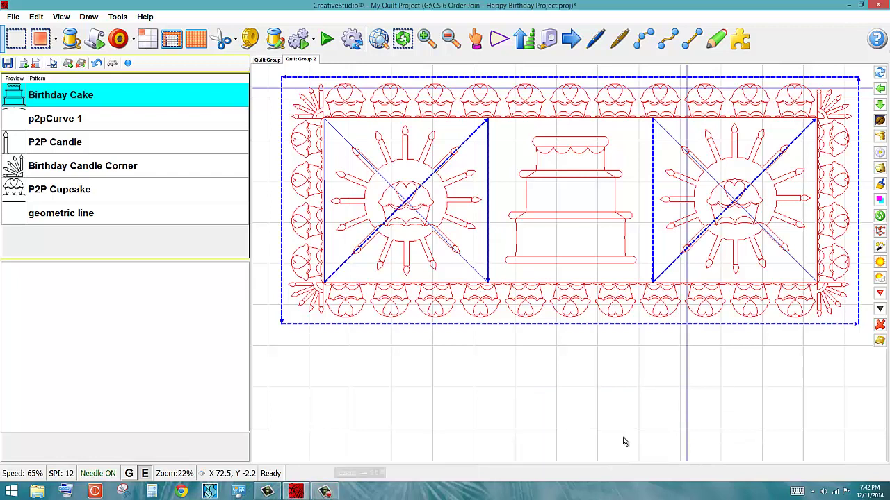
Step: Place the SWEET text in the empty area below the quilt, using Cambria Regular at size 20
right_click(530, 396)
mouse_move(549, 402)
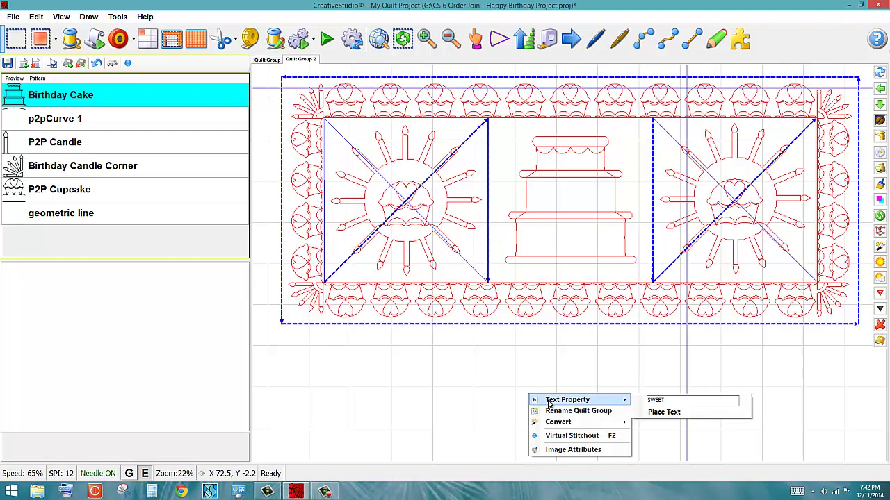
click(689, 413)
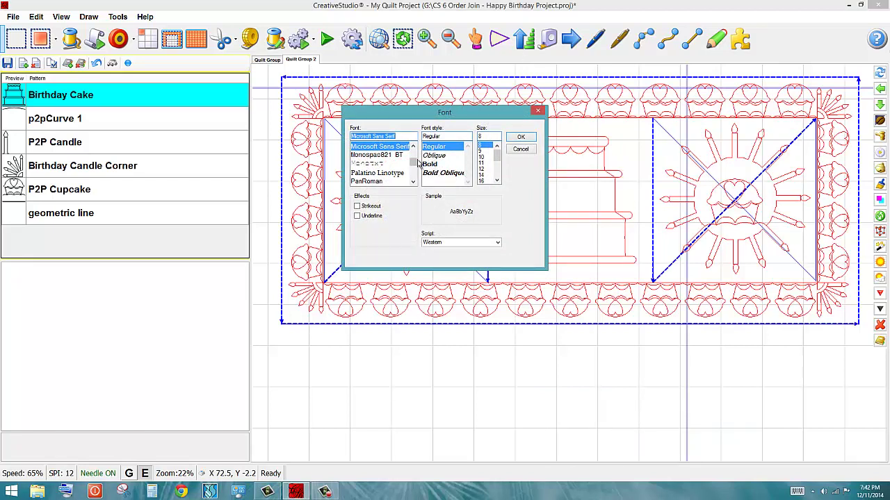
drag(413, 162, 413, 149)
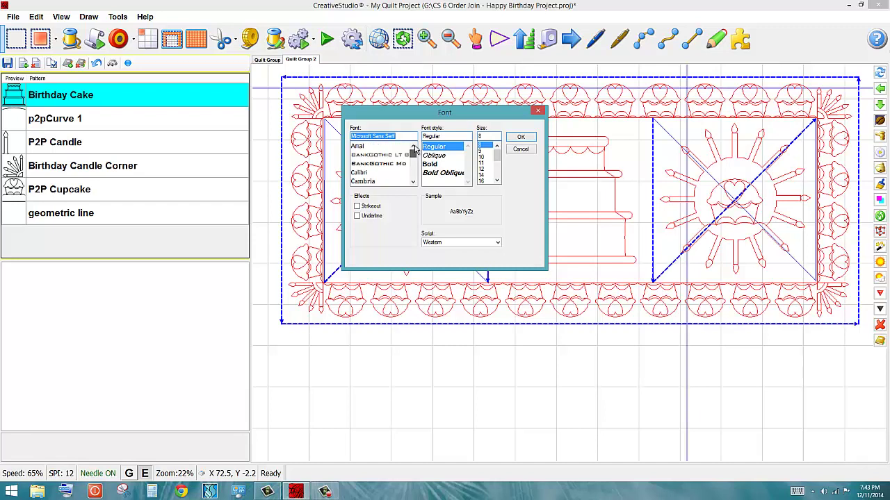
click(413, 182)
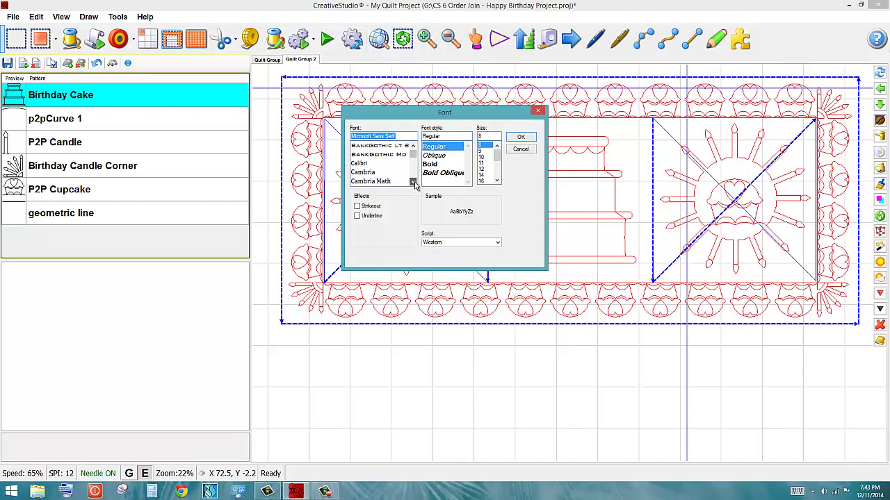
click(413, 182)
click(413, 181)
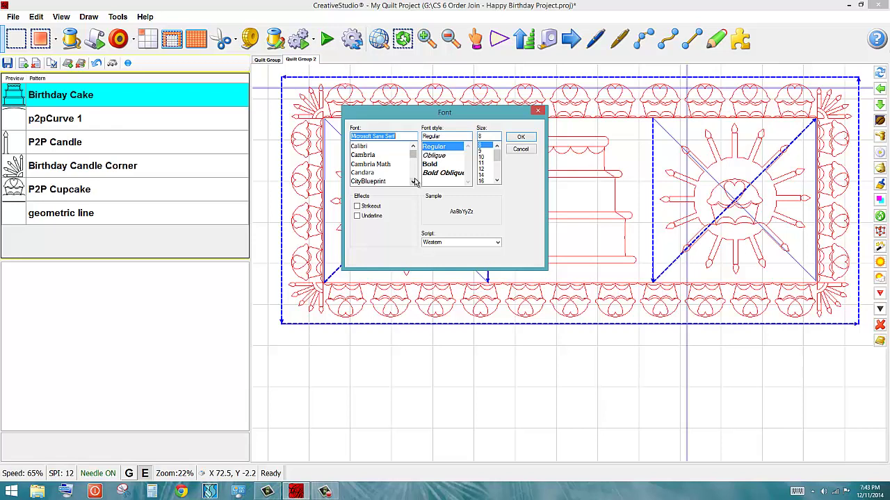
click(366, 156)
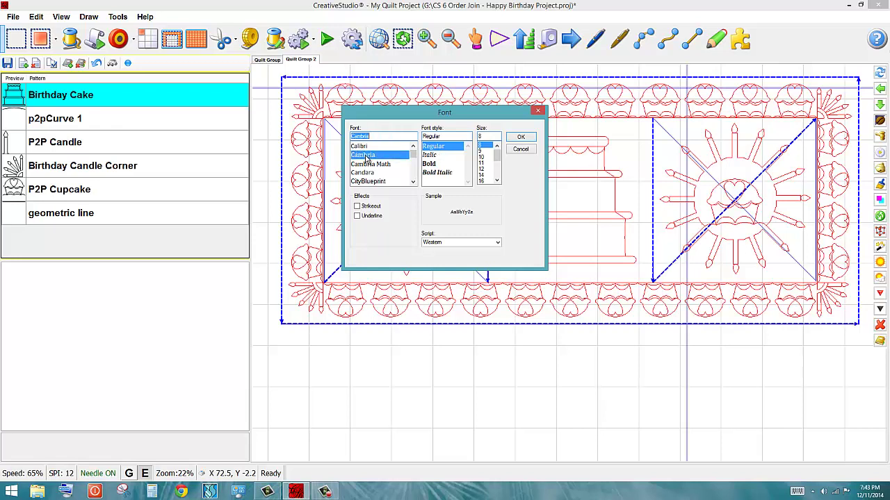
drag(496, 153, 499, 164)
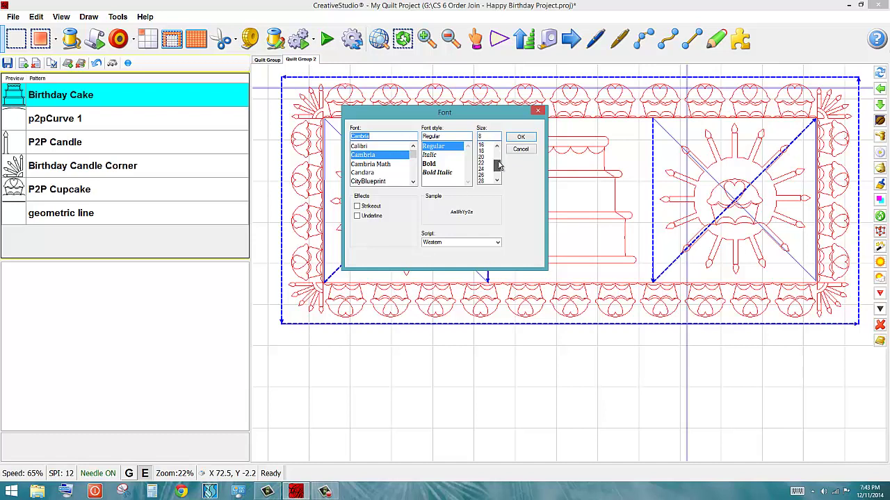
click(482, 159)
click(482, 159)
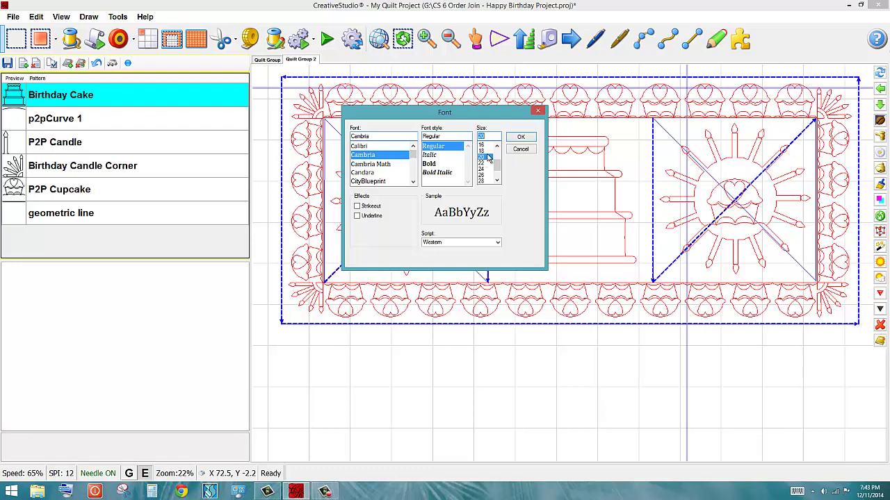
click(528, 139)
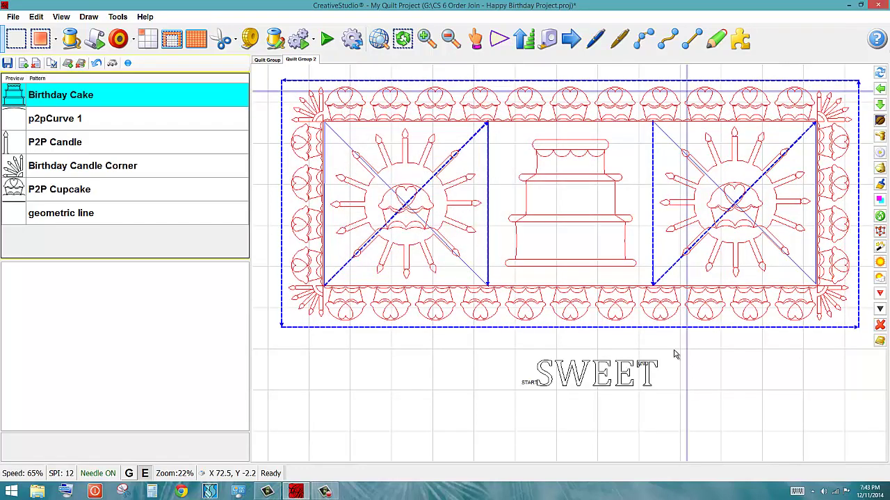
Step: Move the SWEET lettering onto the cake's middle tier, scale it down to about 5.82 by 1.26 inches, and deselect it
drag(671, 405, 526, 349)
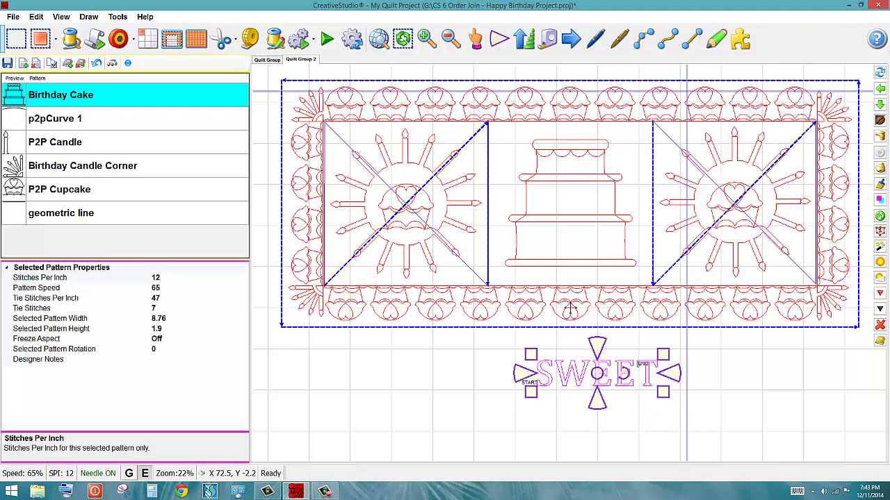
drag(597, 374, 570, 200)
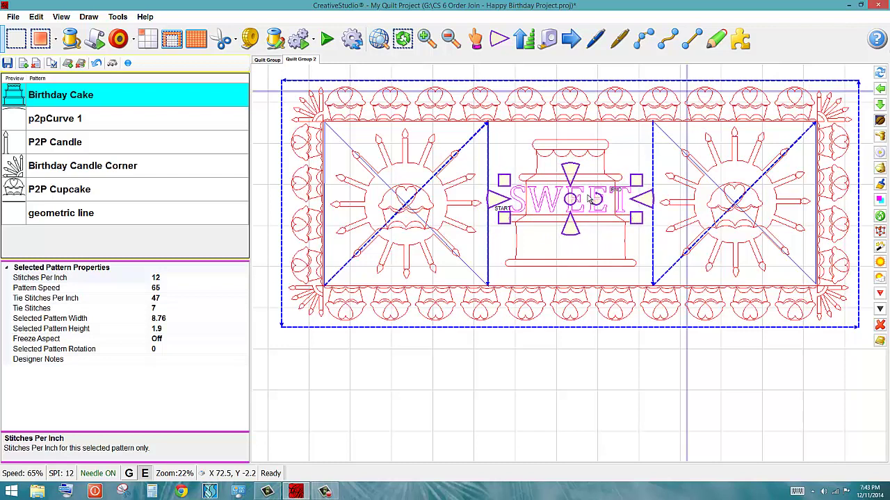
click(643, 191)
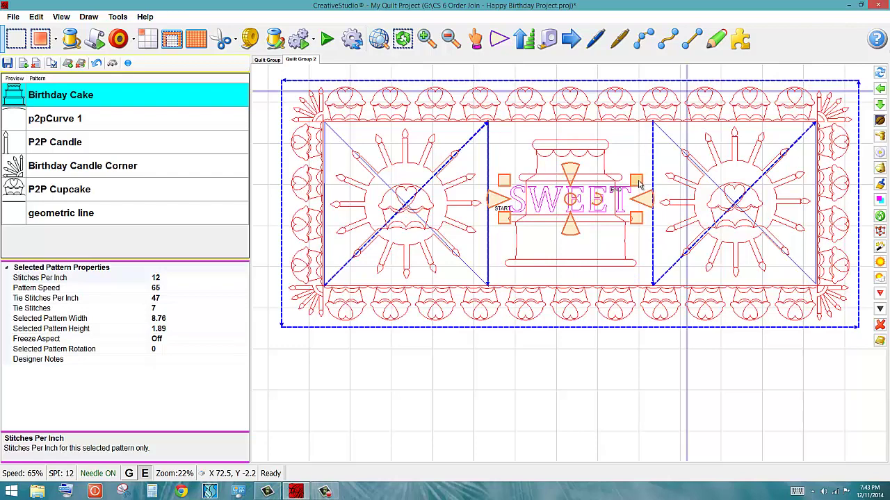
drag(638, 185, 618, 195)
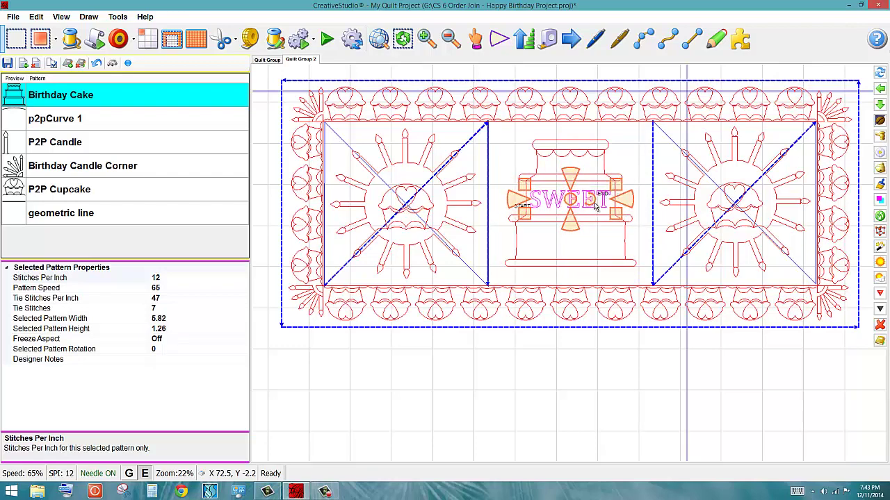
scroll(596, 154, up, 3)
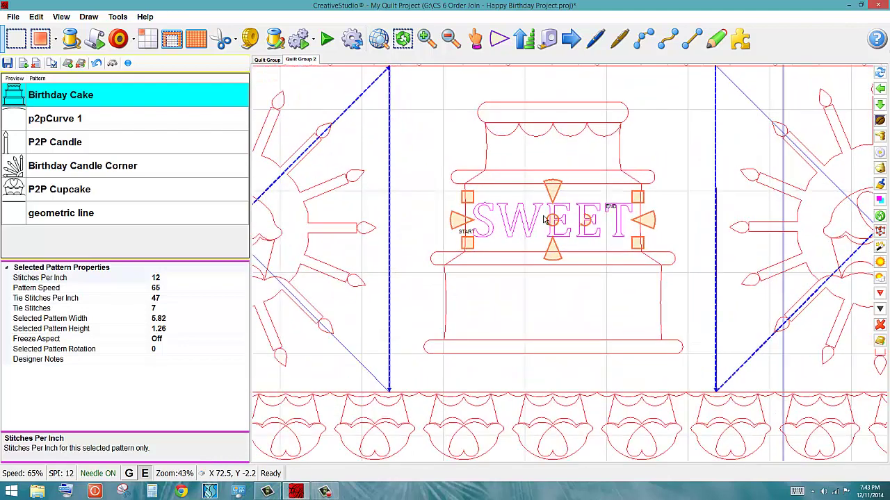
drag(564, 221, 566, 222)
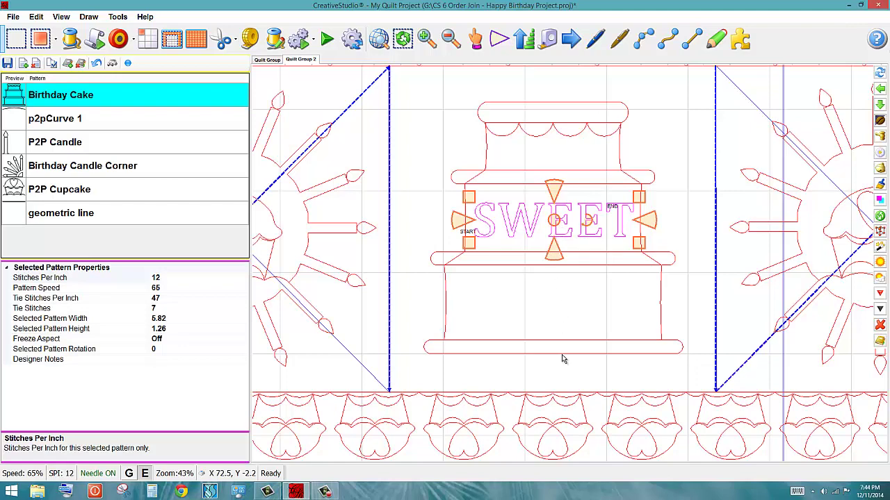
scroll(576, 167, down, 4)
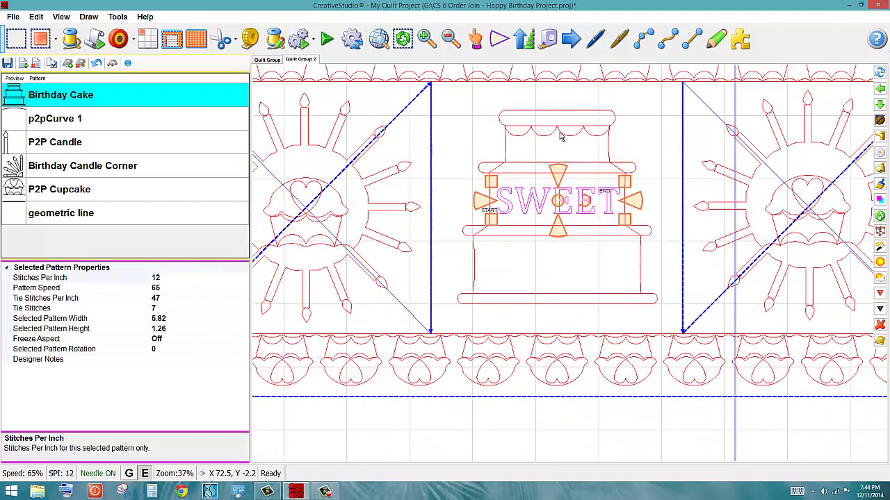
scroll(557, 144, down, 1)
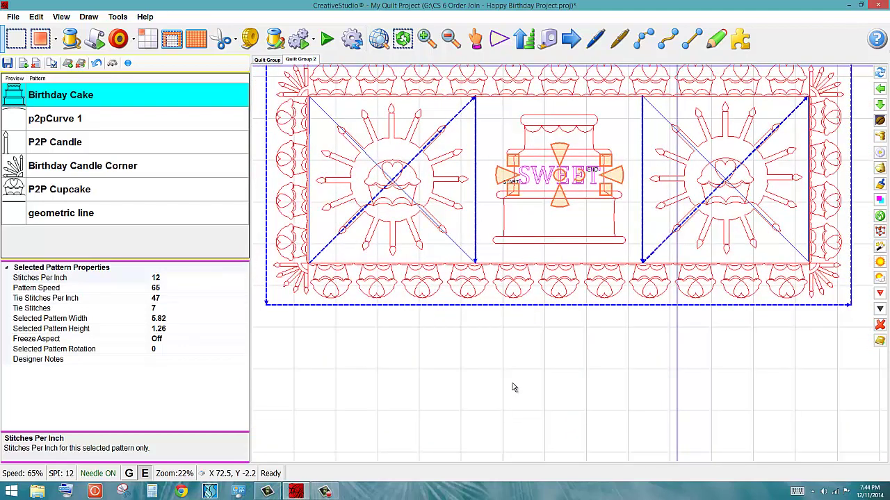
click(512, 383)
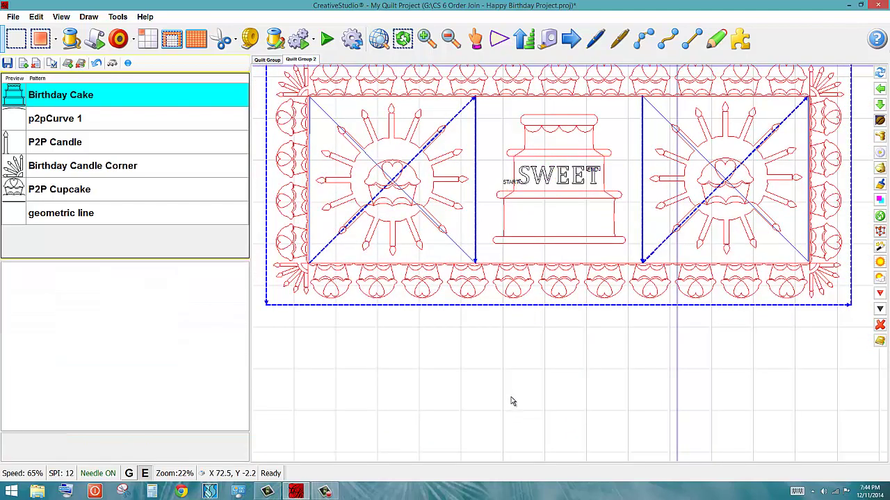
Step: Replace the text to place with 16
right_click(511, 401)
mouse_move(556, 406)
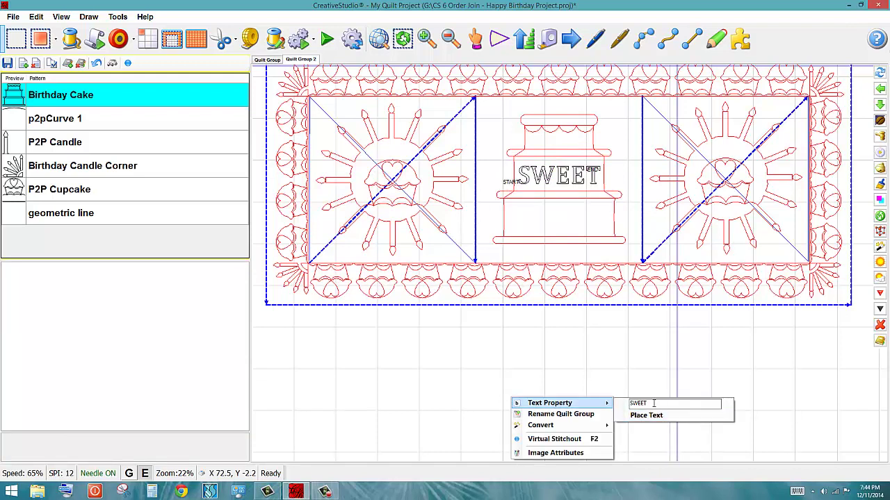
drag(650, 404, 628, 404)
text(10)
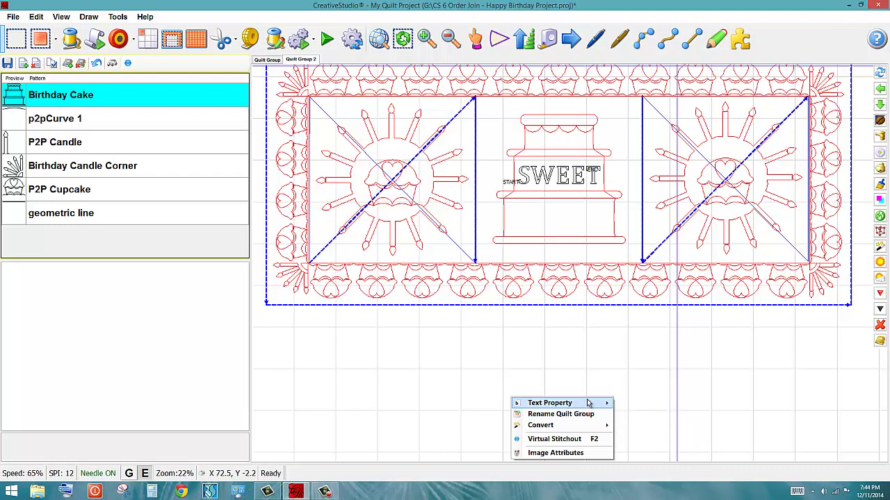
Step: Place the 16 text in the empty area below the quilt, using Cambria Regular at size 20
mouse_move(591, 406)
click(657, 418)
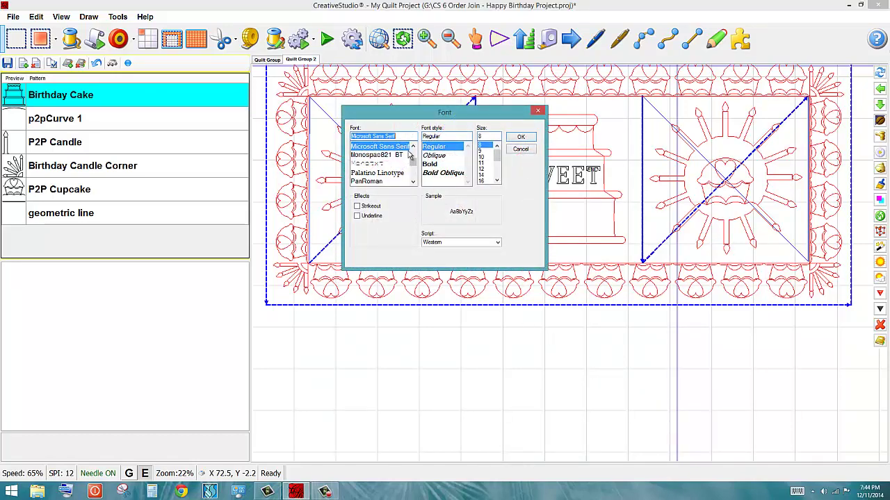
scroll(415, 158, up, 1)
scroll(415, 158, up, 5)
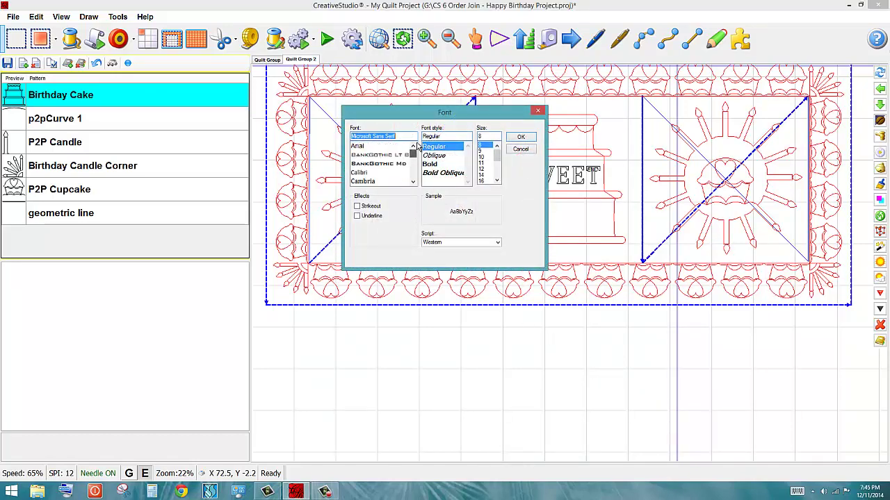
click(412, 183)
click(413, 182)
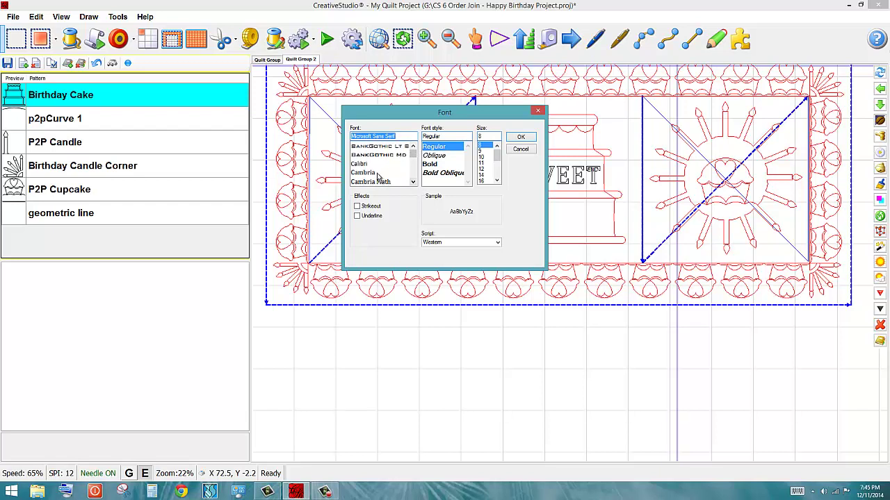
click(362, 172)
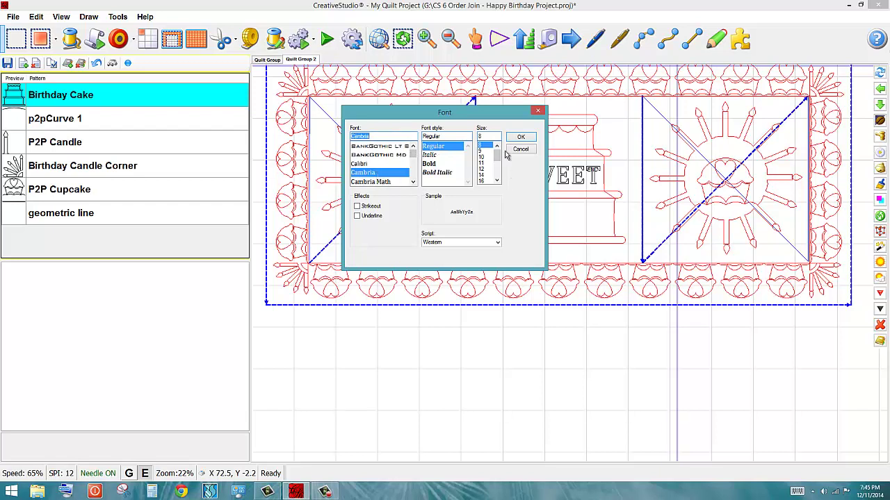
scroll(499, 163, down, 2)
click(481, 169)
click(521, 138)
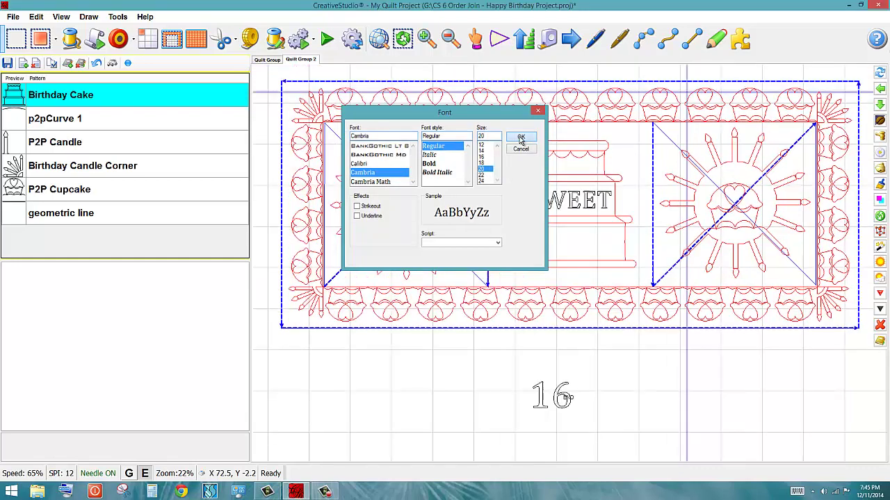
Step: Move the 16 lettering onto the cake's bottom tier, centered below SWEET, and deselect it
drag(591, 420, 523, 366)
drag(551, 395, 571, 241)
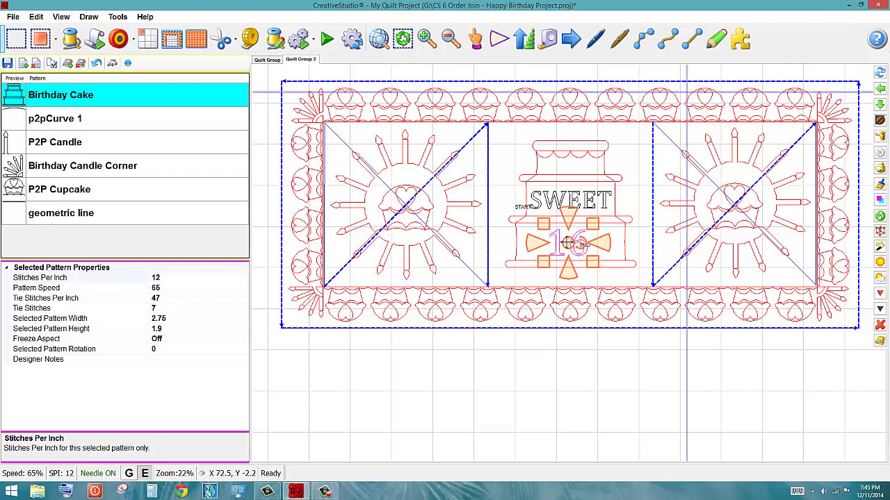
click(555, 363)
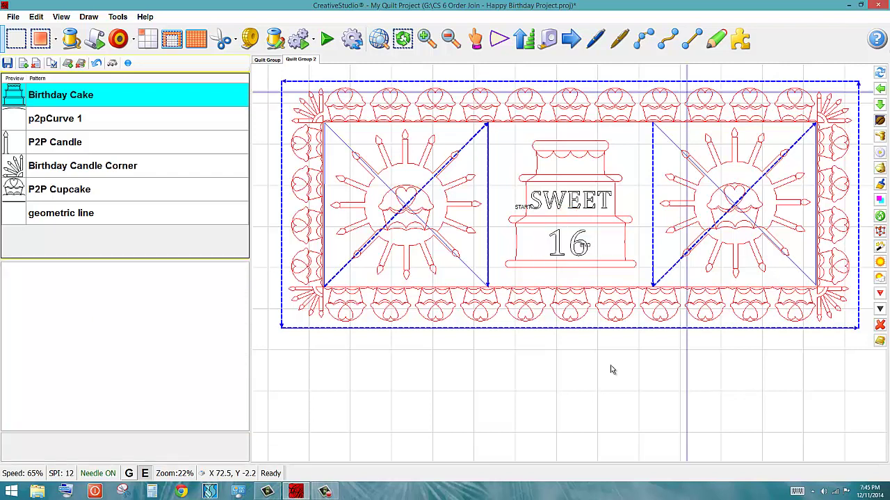